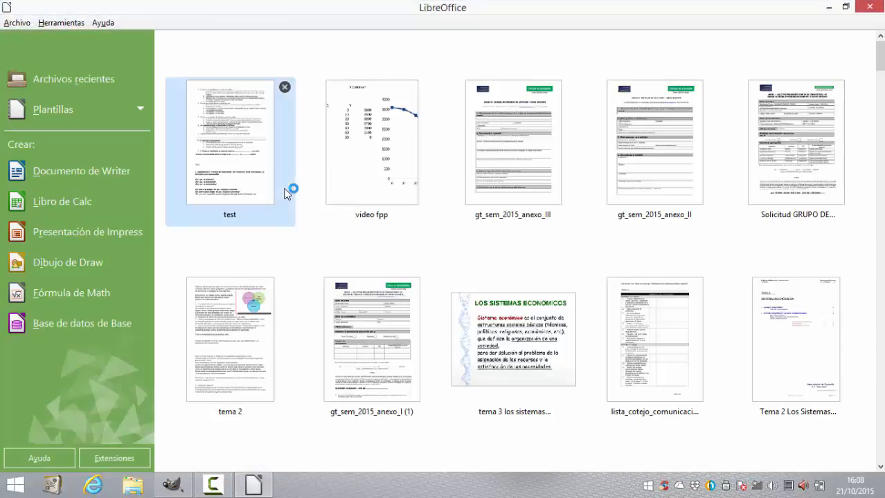
Create a new Calc spreadsheet
click(77, 204)
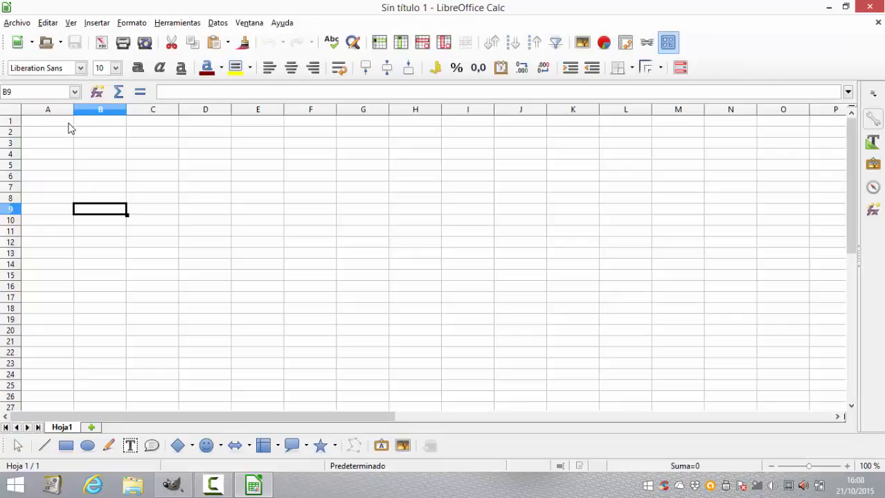
click(69, 122)
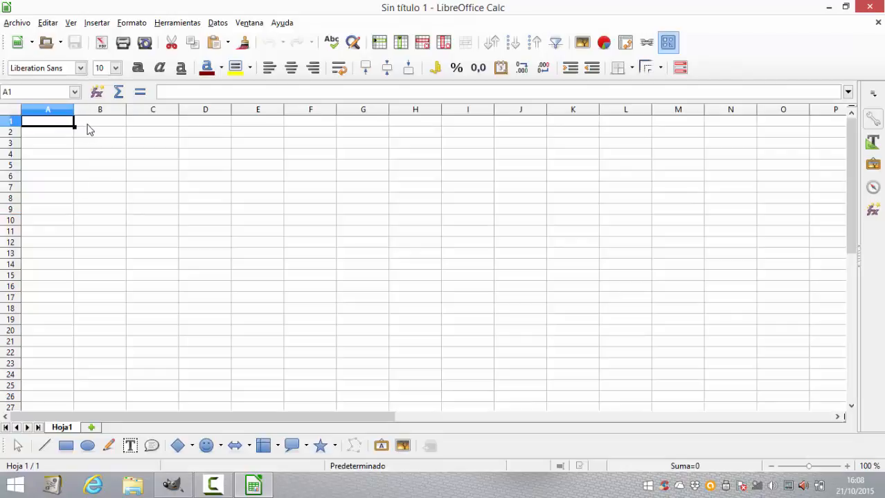
click(84, 124)
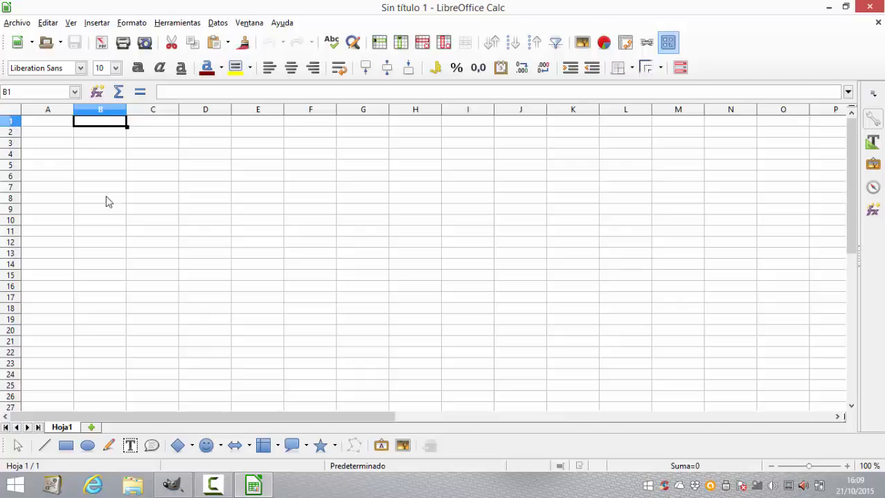
click(317, 227)
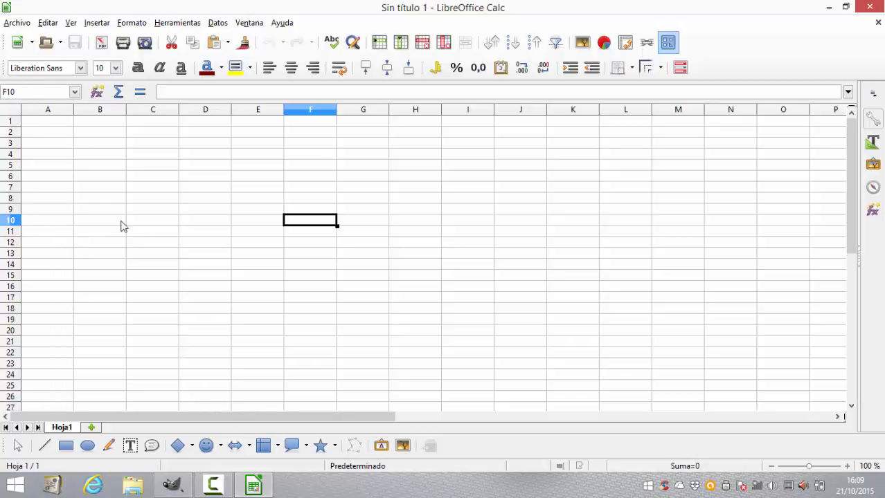
Enter the function text "Y=3600 - X" in cell B1
click(67, 133)
click(88, 124)
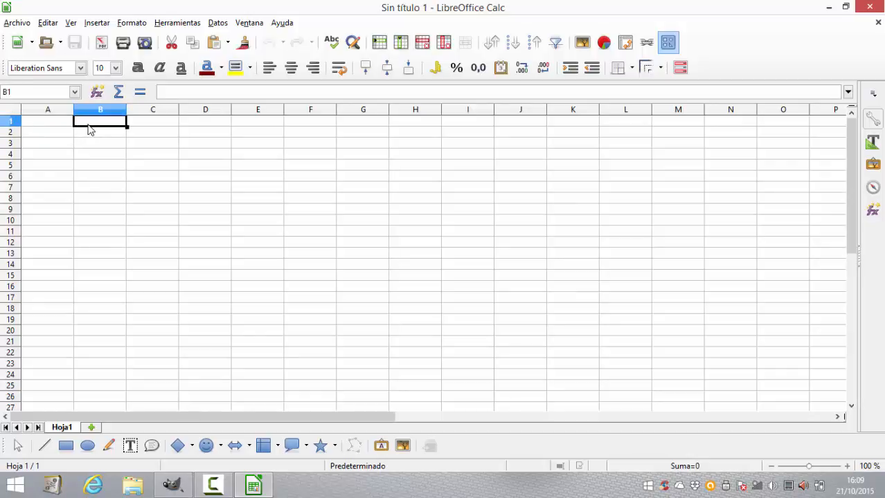
text(y=3)
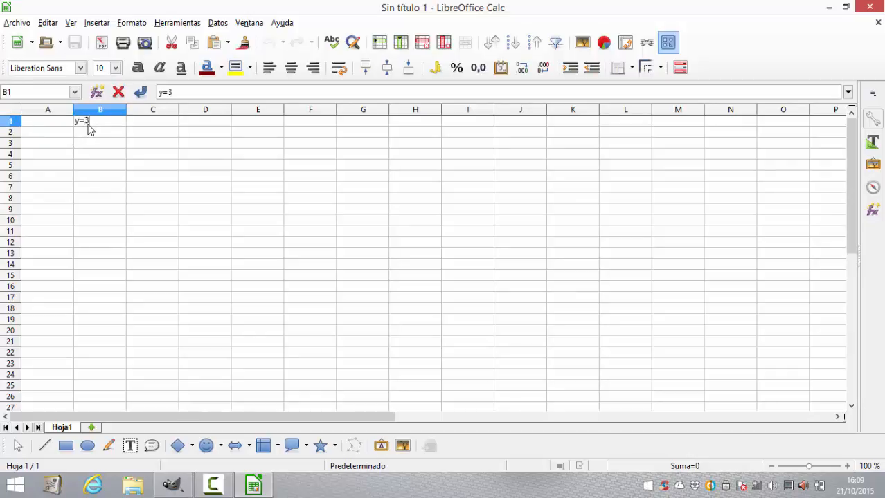
text(600 -)
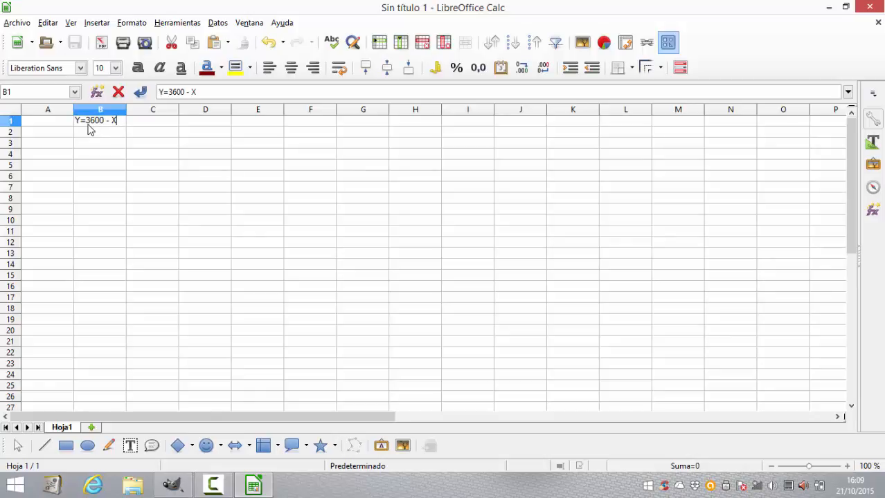
text( X)
key(Return)
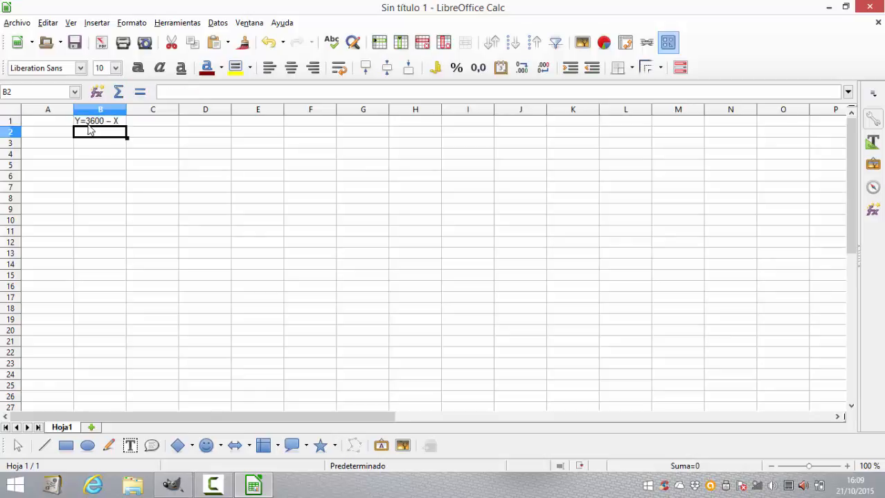
Enter the column headings "x" in cell A4 and "y" in cell B4
click(59, 160)
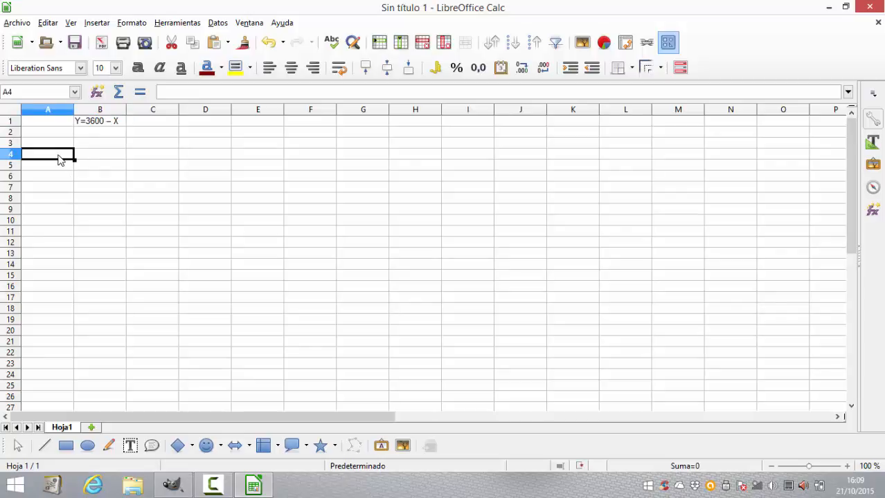
text(x)
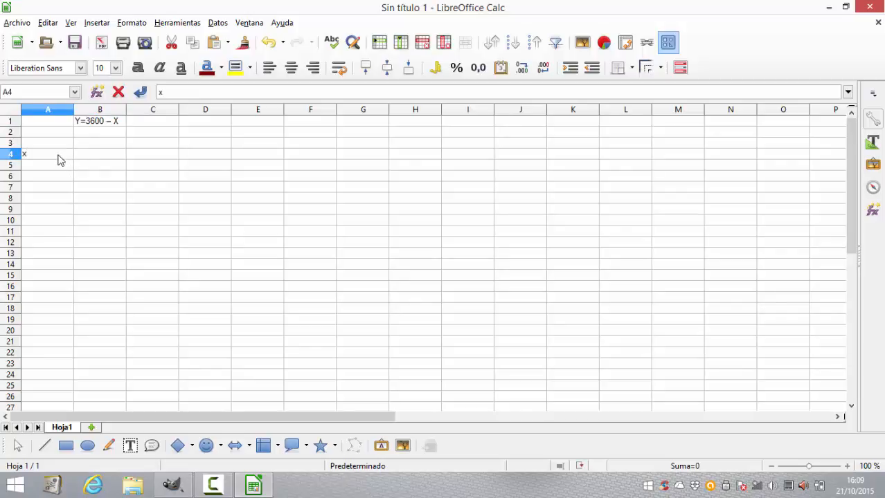
key(Tab)
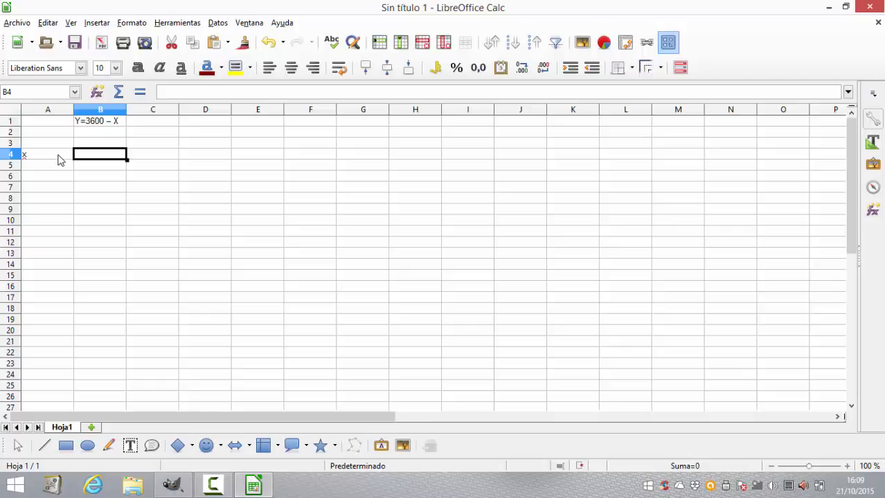
text(y)
key(Delete)
key(Return)
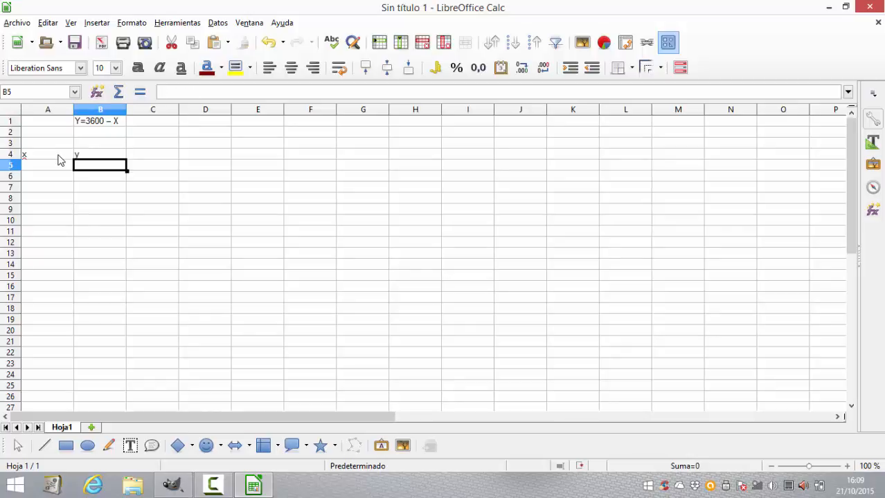
Enter 0 as the first x value in cell A5
click(51, 167)
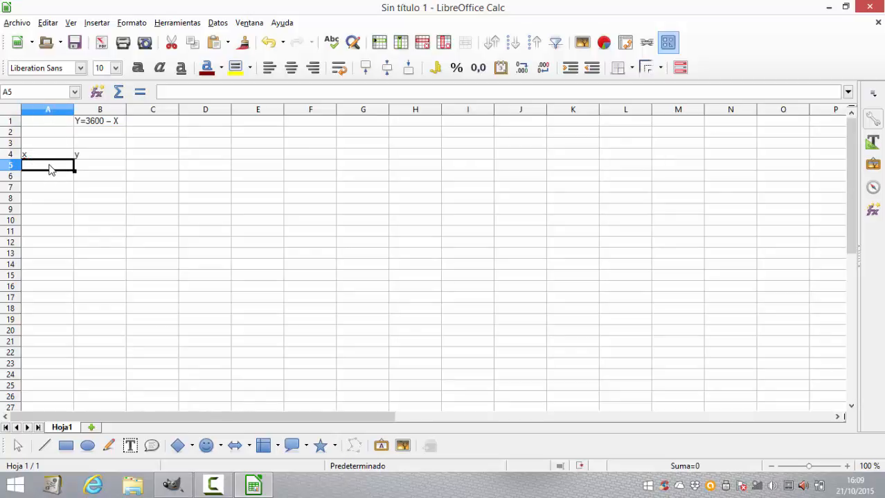
text(0)
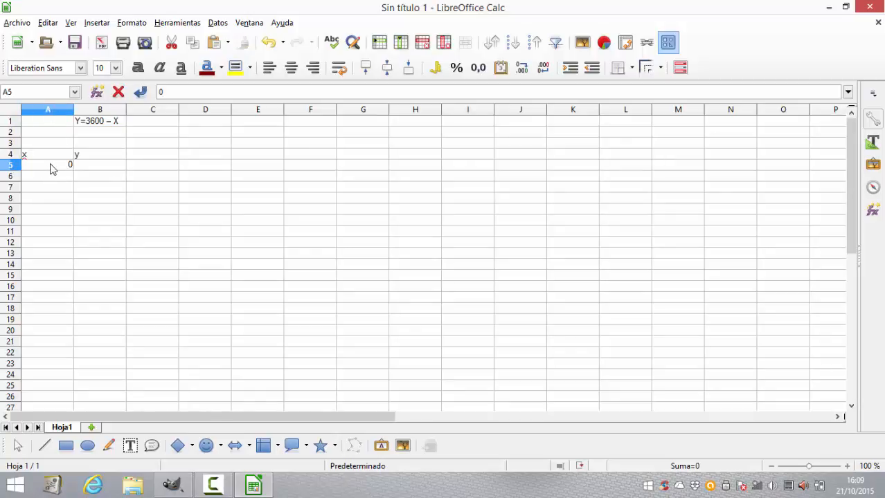
key(Return)
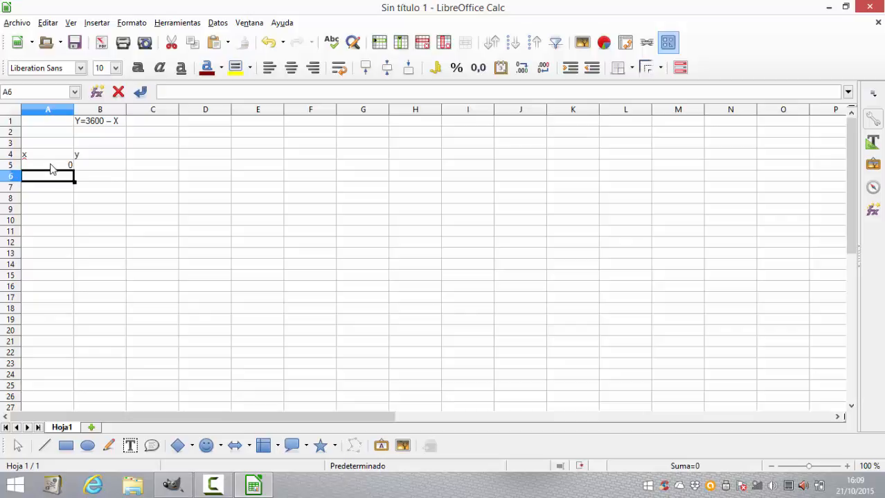
Enter the formula =3600-A5 in cell B5, referencing the x value beside it
click(99, 172)
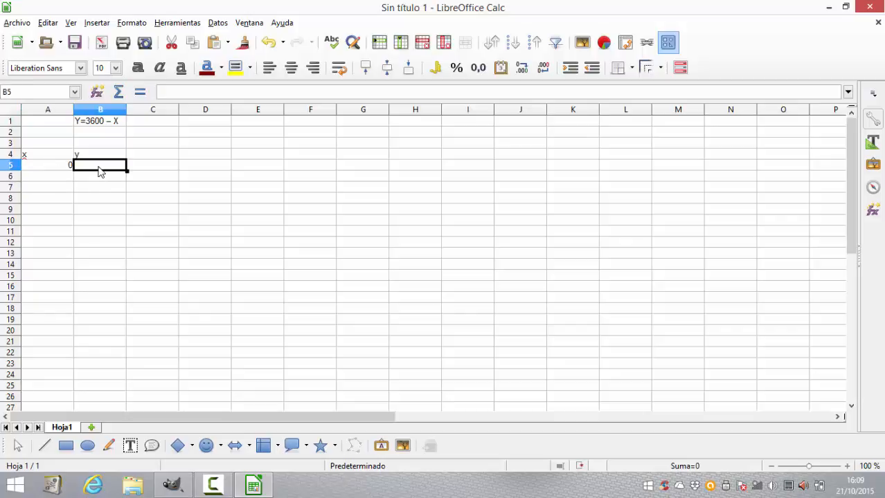
text(=)
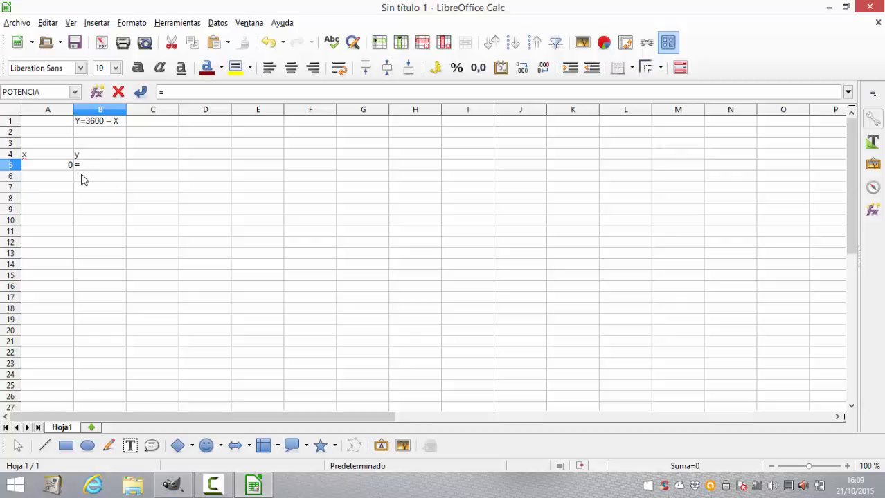
text(600-)
click(31, 167)
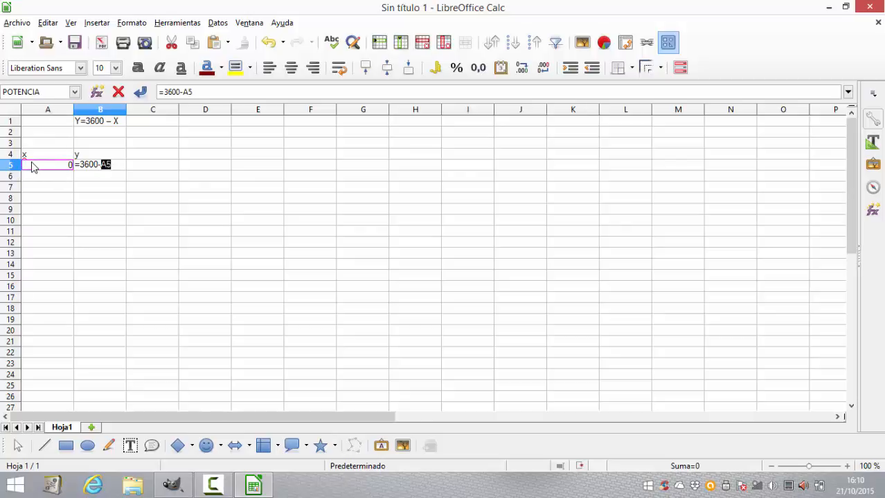
key(Return)
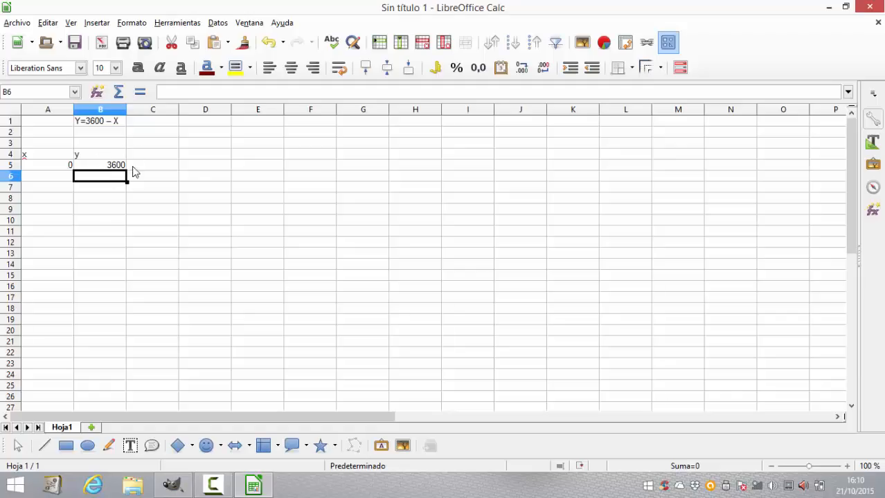
Copy the formula from B5, paste it into cells B6 to B14, and undo the paste
click(110, 166)
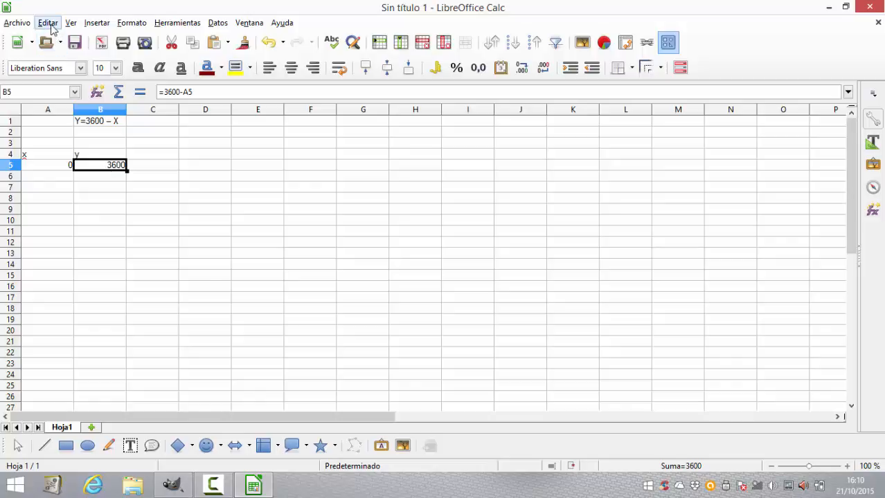
click(49, 23)
click(94, 113)
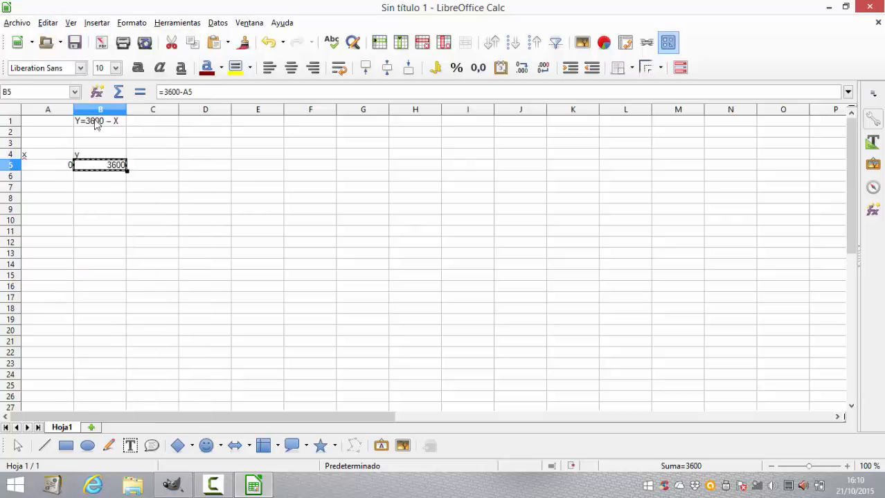
scroll(114, 177, down, 2)
click(115, 178)
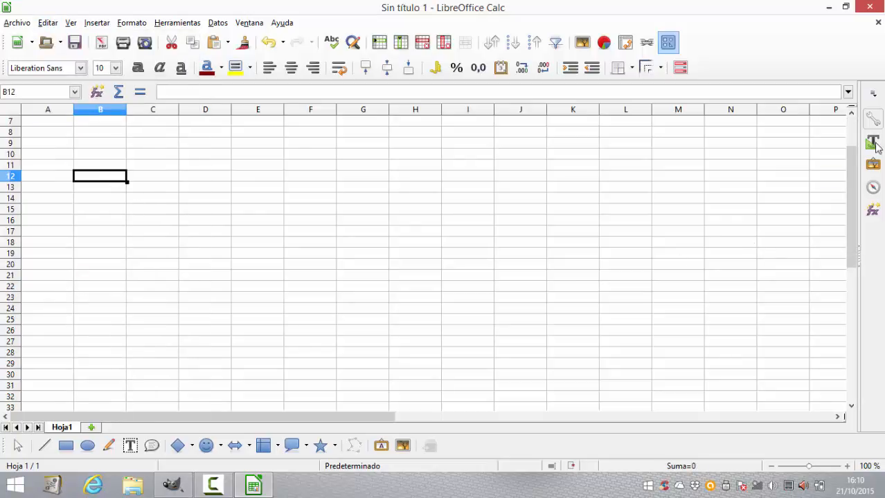
drag(853, 162, 853, 135)
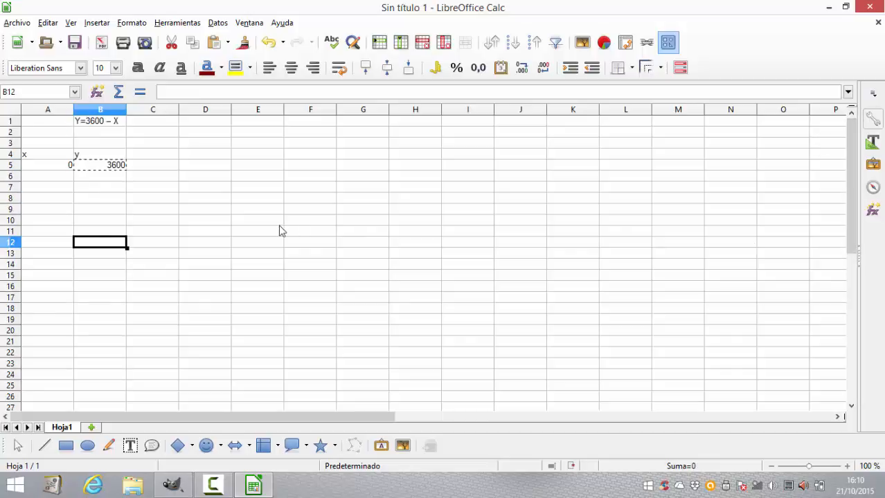
drag(99, 181, 101, 272)
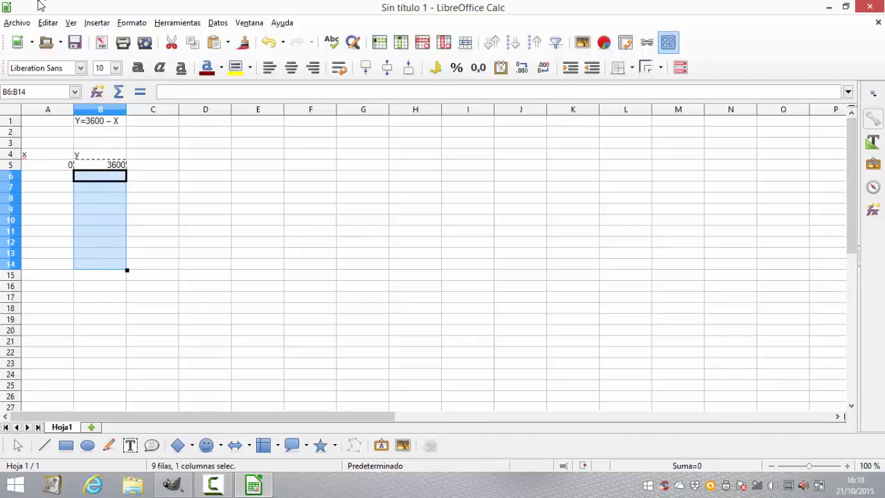
click(47, 23)
click(69, 122)
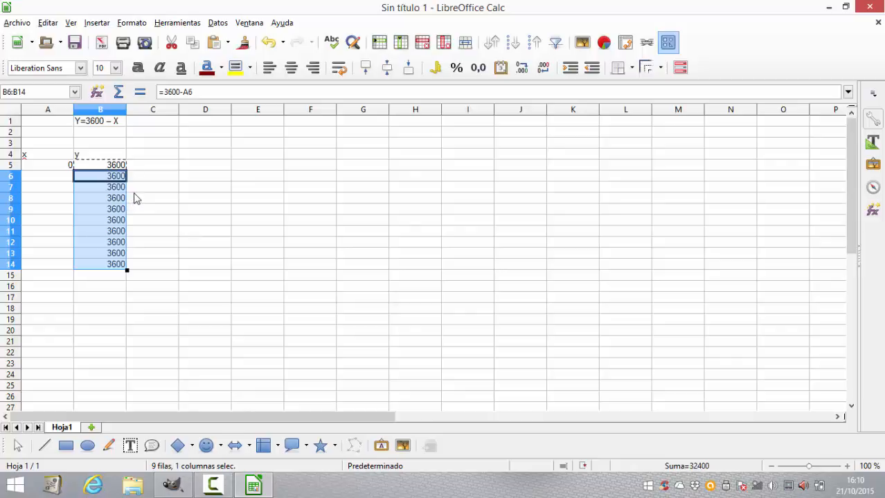
click(159, 202)
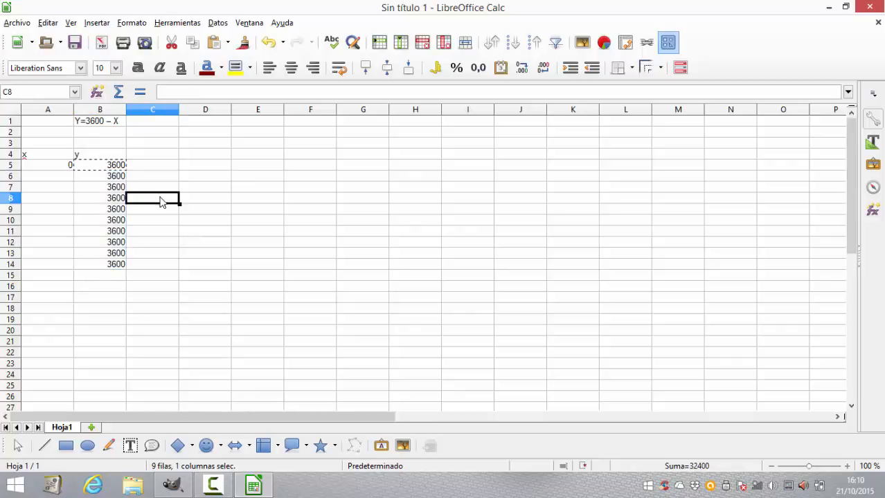
key(ctrl+z)
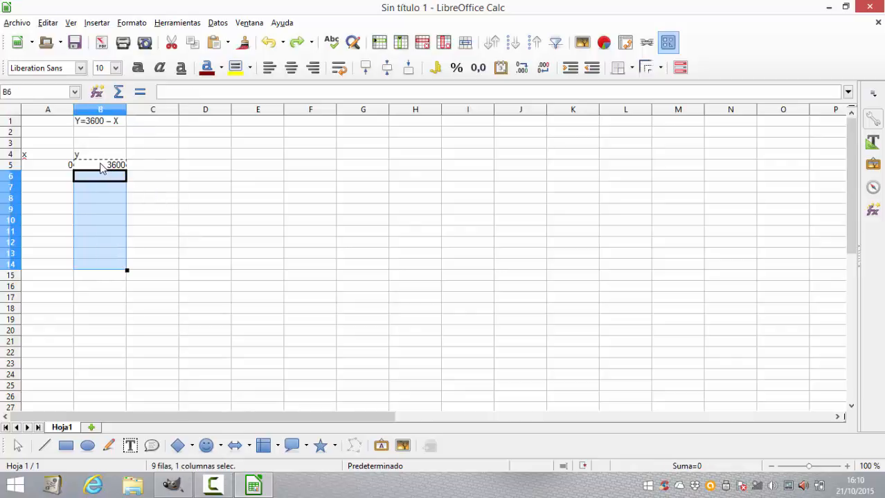
Fill the formula in cell B5 down the y column to cell B15
click(103, 166)
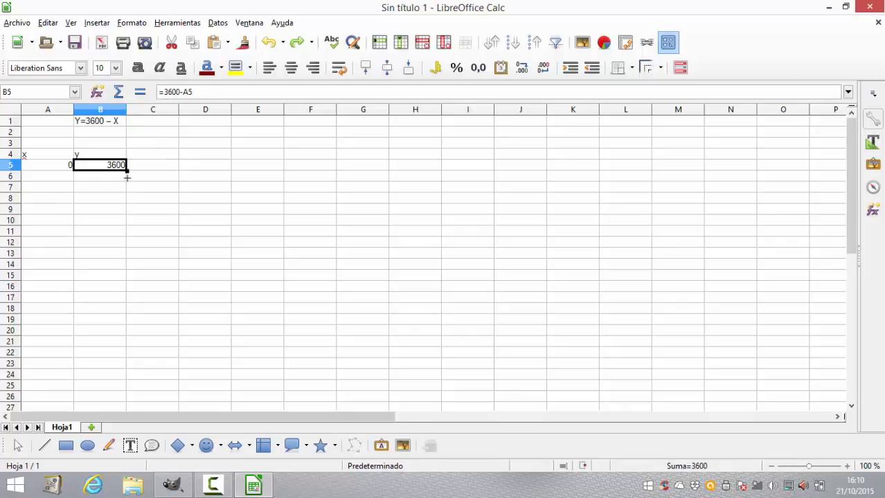
drag(127, 177, 122, 281)
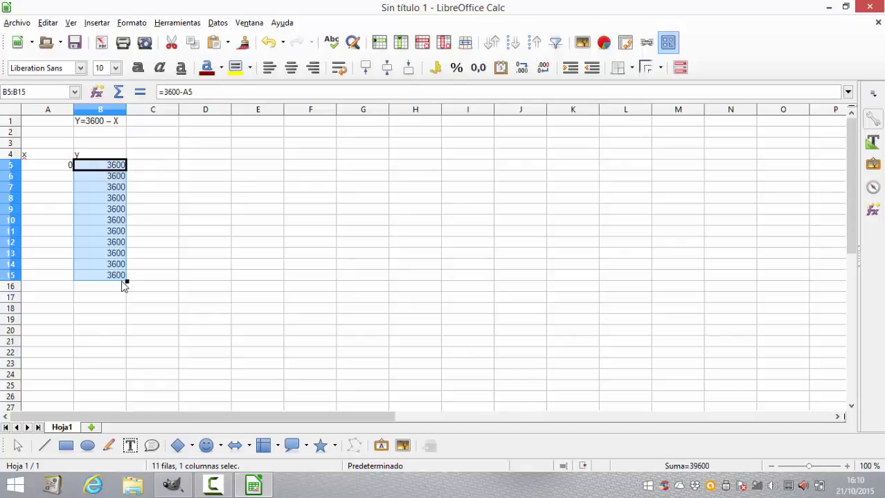
Enter 600 as the second x value in cell A6
click(63, 180)
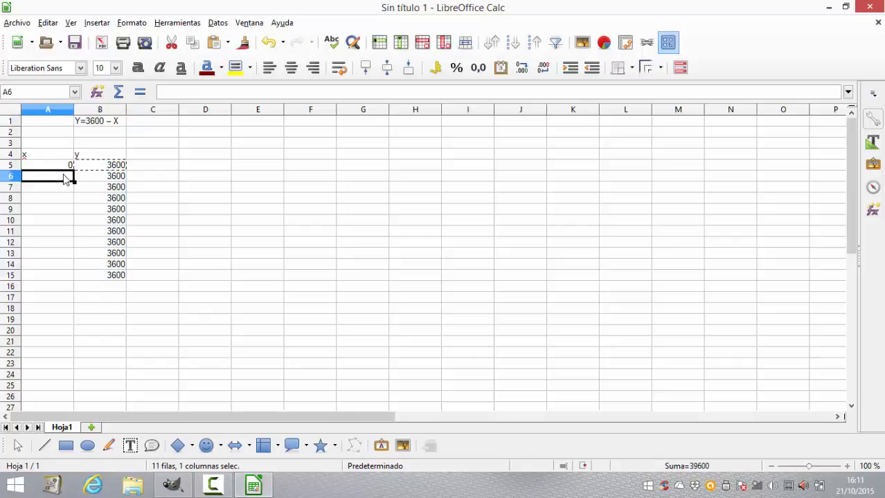
drag(69, 178, 87, 172)
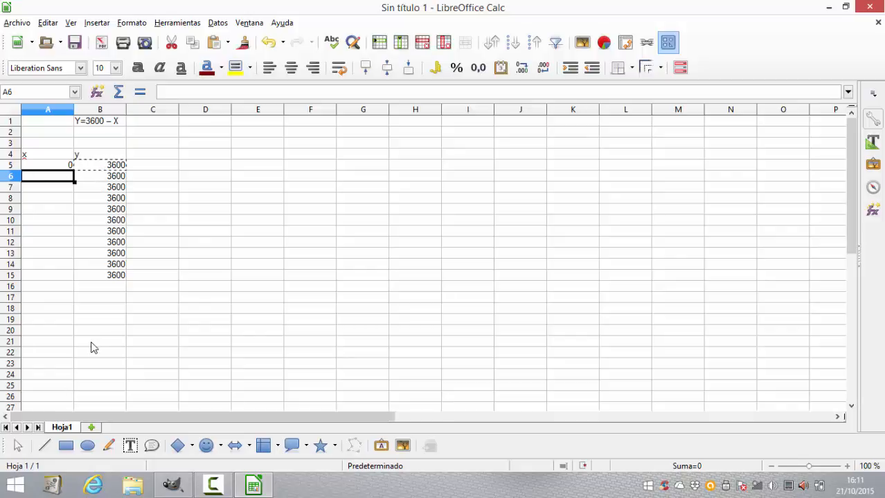
text(600)
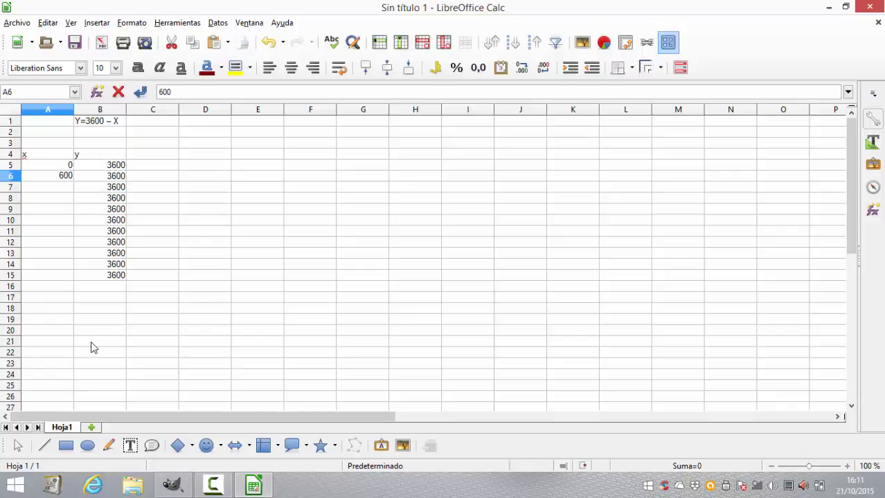
key(Tab)
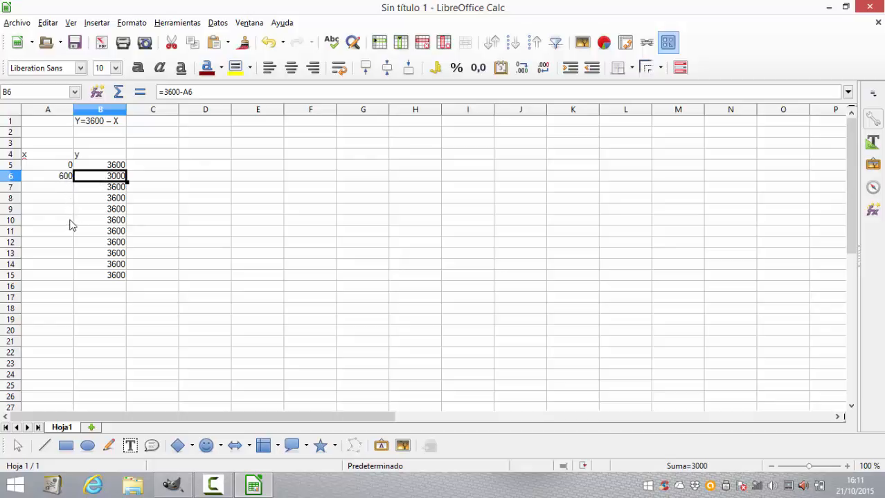
Enter the formula =A6+600 in cell A7, adding 600 to the x value above it
click(68, 177)
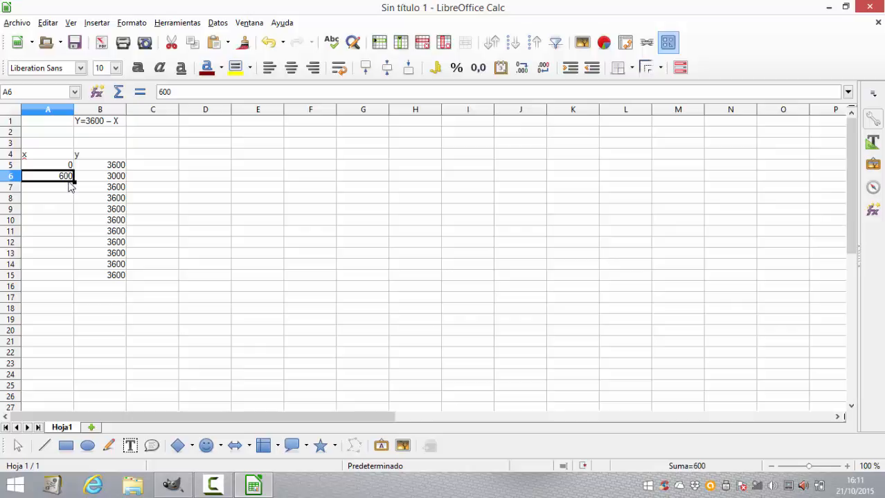
click(68, 188)
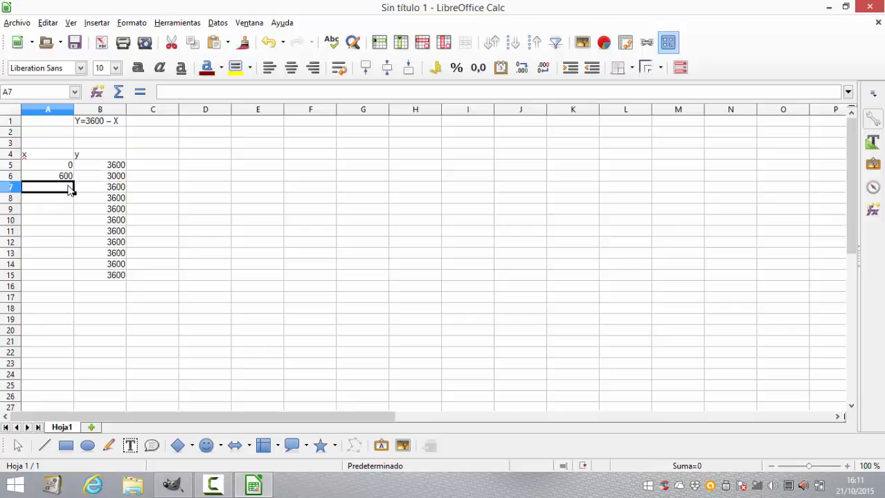
text(=)
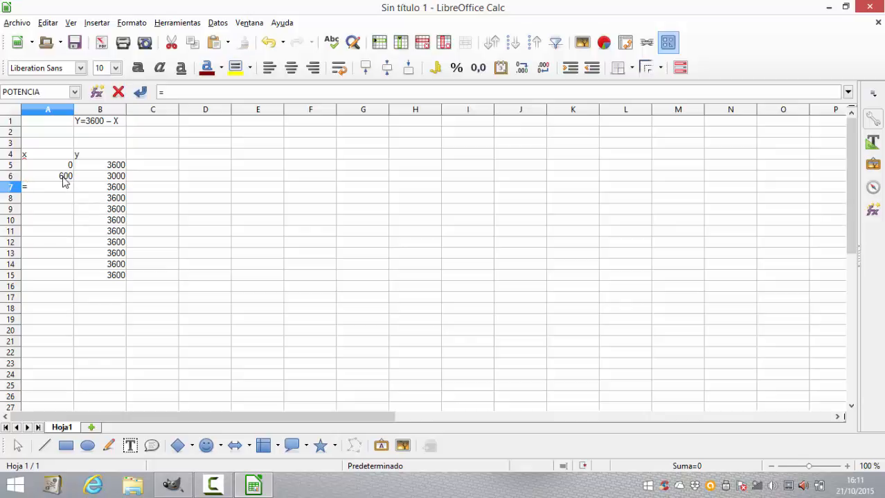
click(65, 177)
text(+)
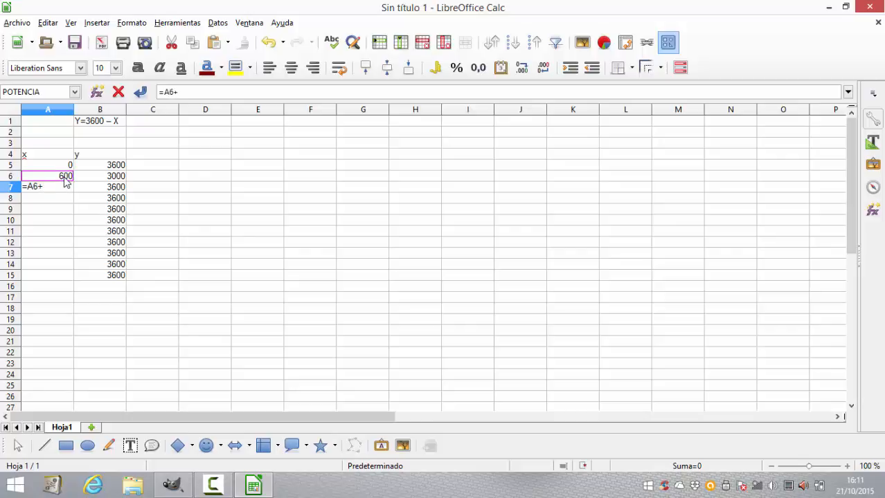
text(600)
key(Return)
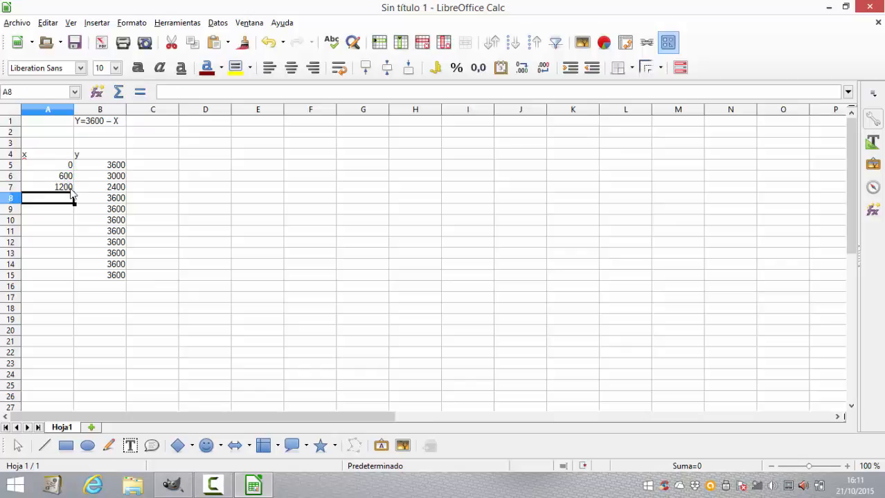
Fill the formula in A7 down to cell A11 and delete the surplus y formulas from B12 downward
click(71, 190)
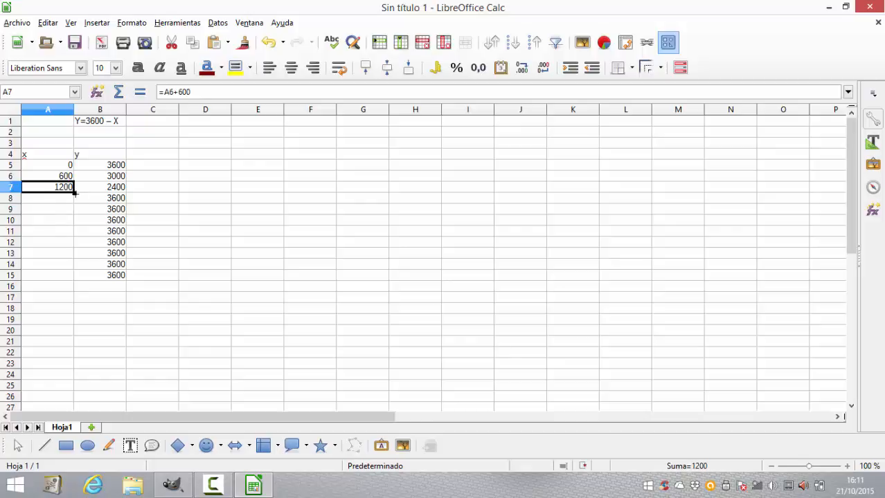
drag(75, 194, 78, 244)
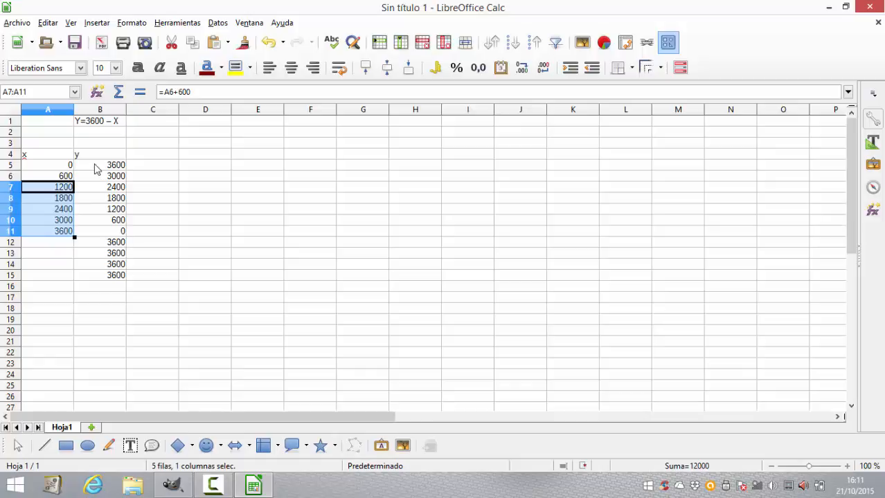
drag(146, 245, 92, 292)
key(Delete)
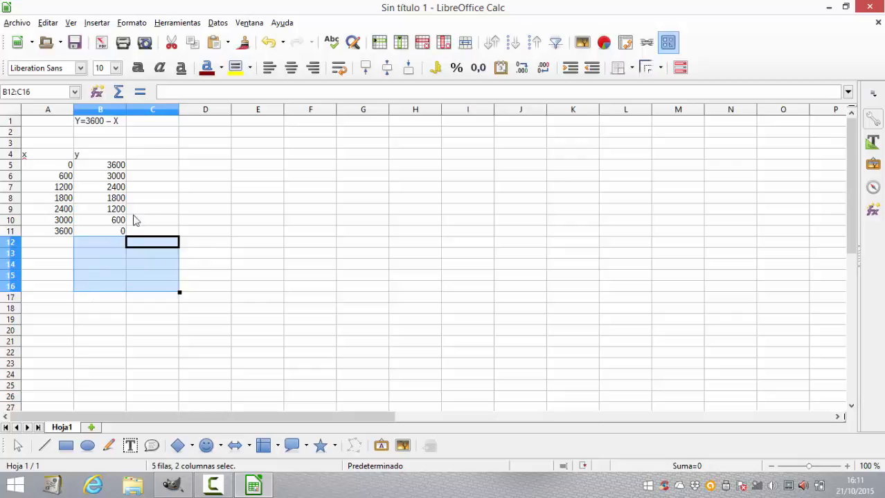
Insert a chart of type Línea with the Puntos y líneas variant
click(181, 179)
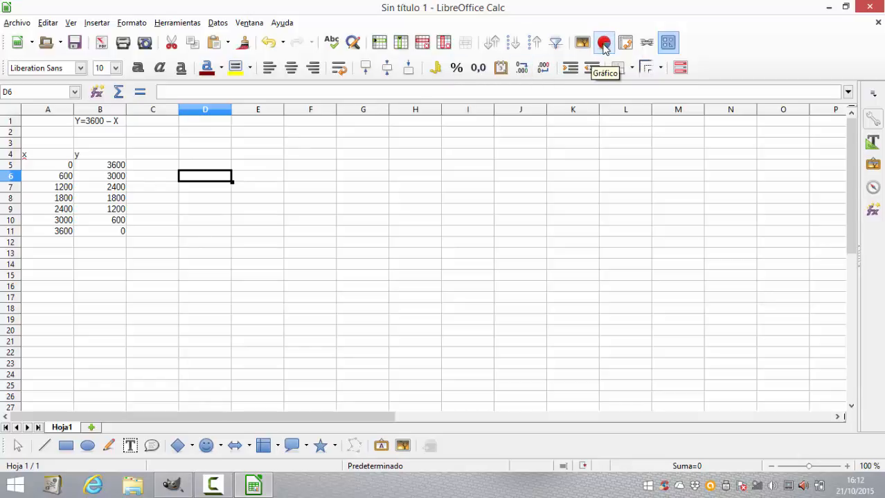
click(97, 23)
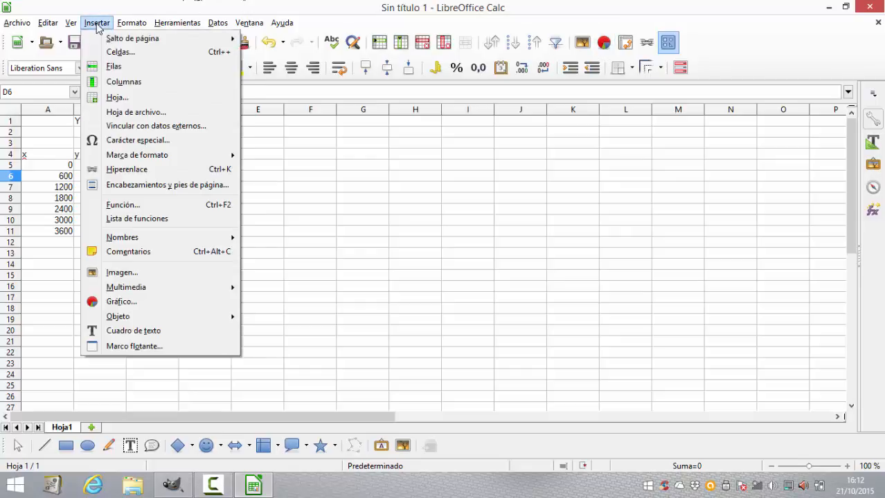
click(129, 305)
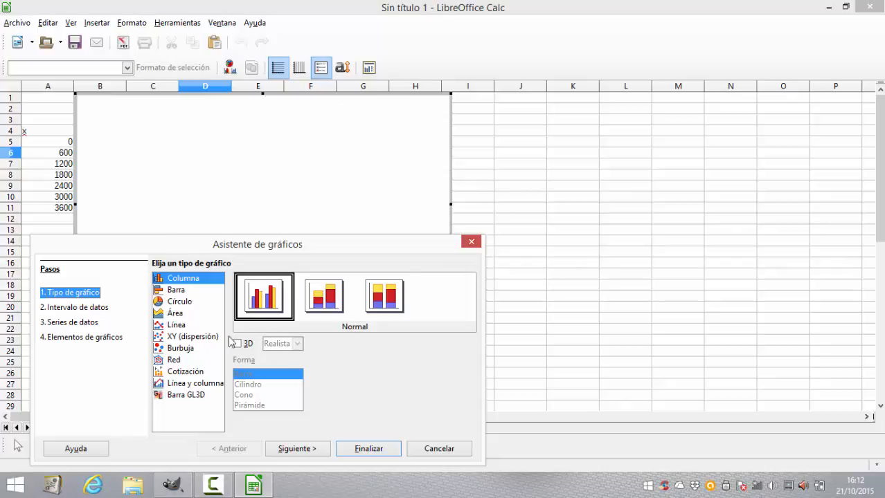
click(178, 326)
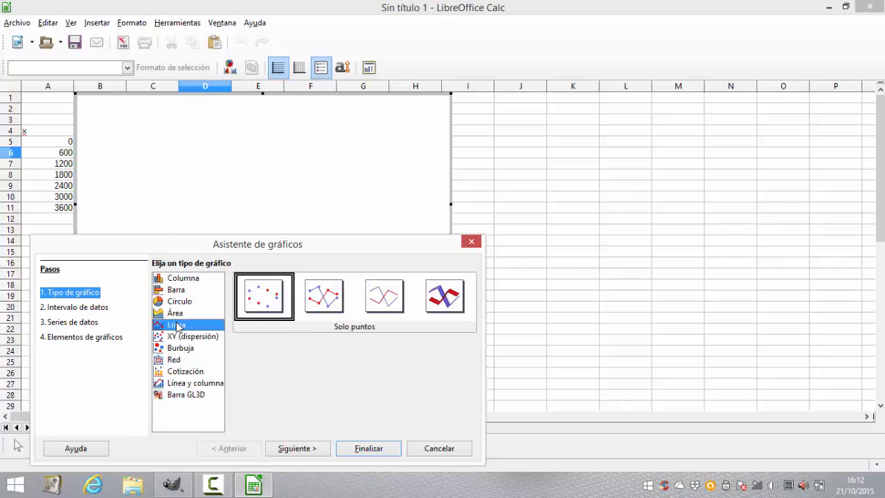
click(328, 302)
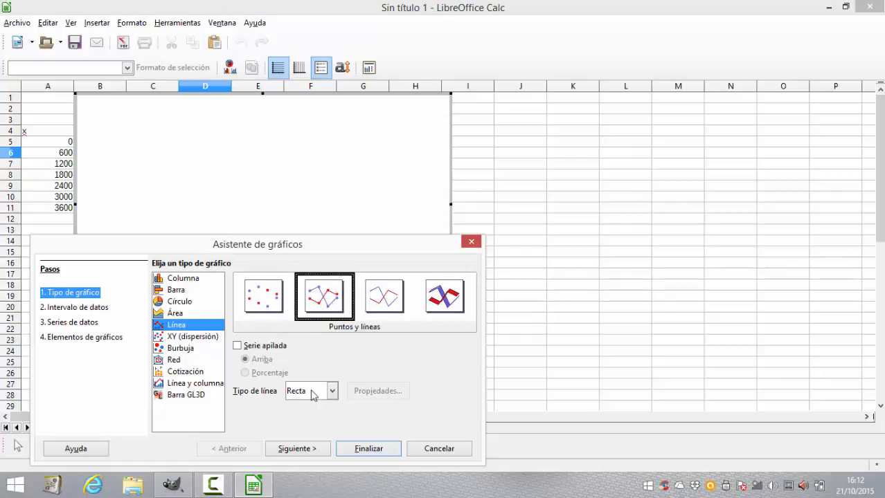
click(298, 449)
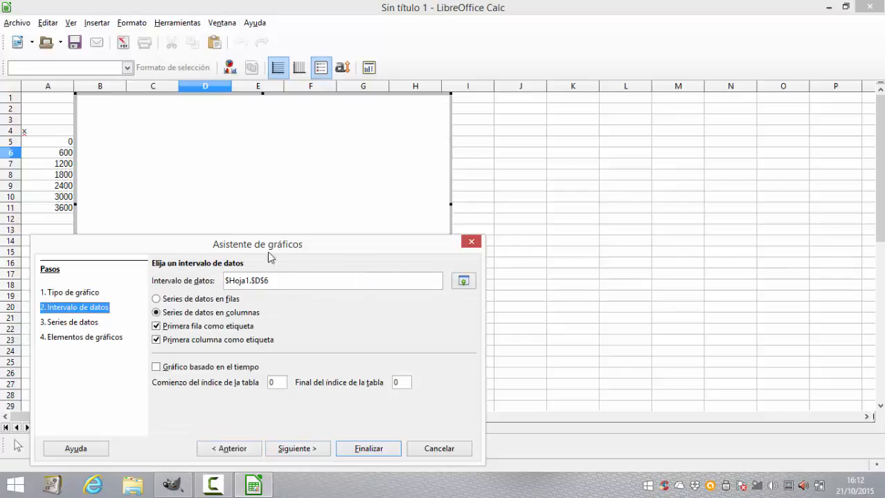
Set the chart's data range to $A$4:$B$11 on Hoja1, covering the x and y columns
click(464, 282)
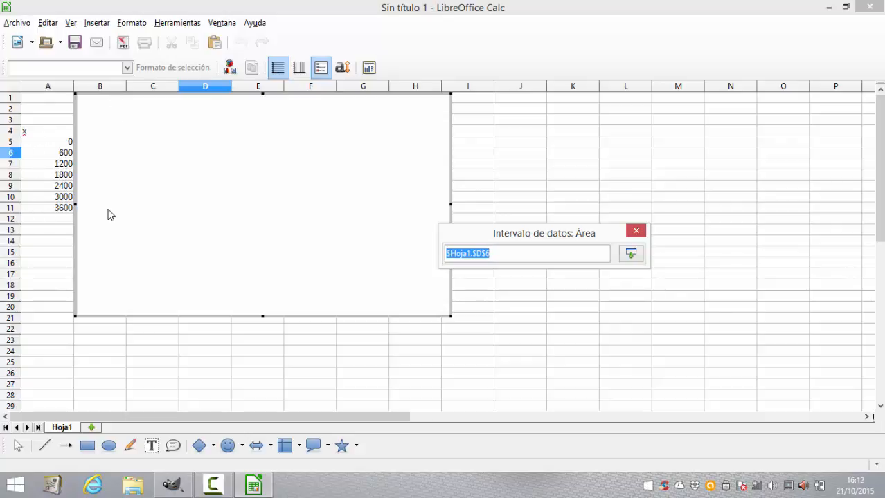
drag(54, 133, 97, 215)
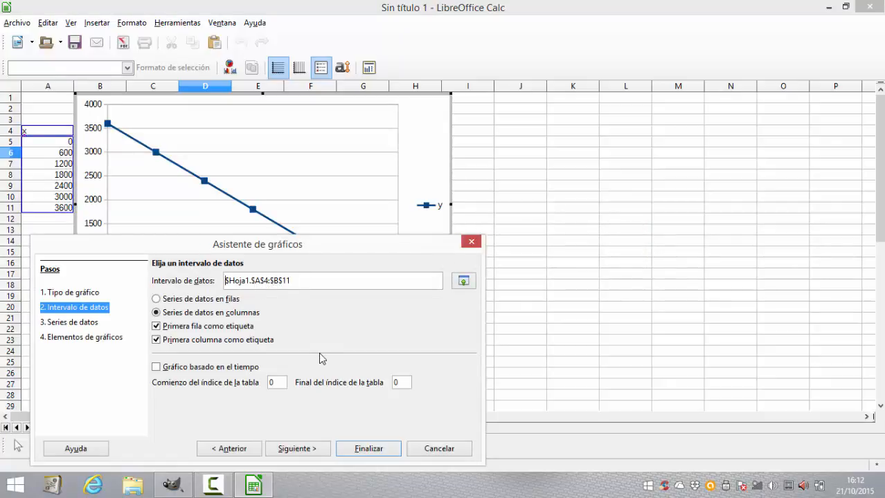
click(298, 449)
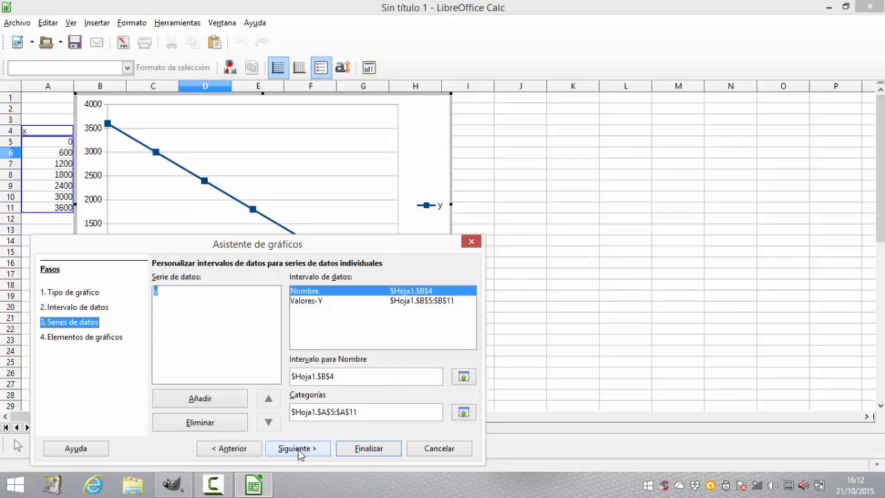
Title the chart "frontera de posibilidades de produccion", label the X axis "cocos" and the Y axis "peces", and finish the chart
click(298, 450)
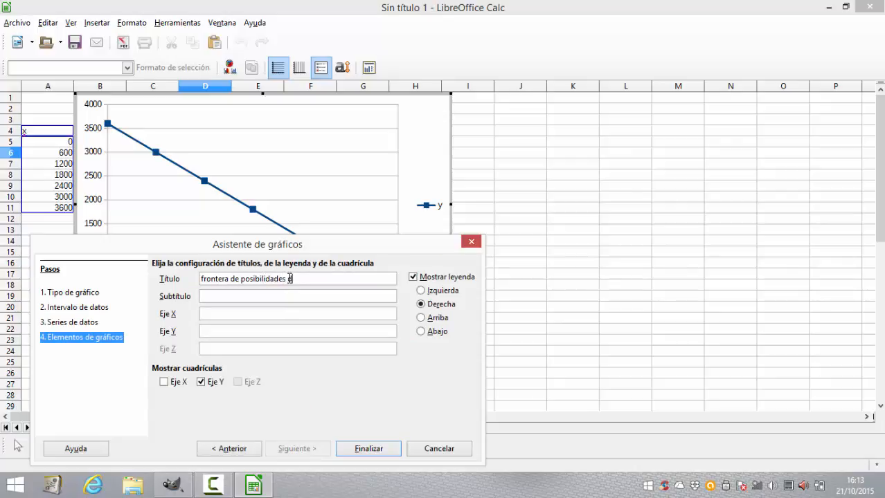
text(n)
click(232, 317)
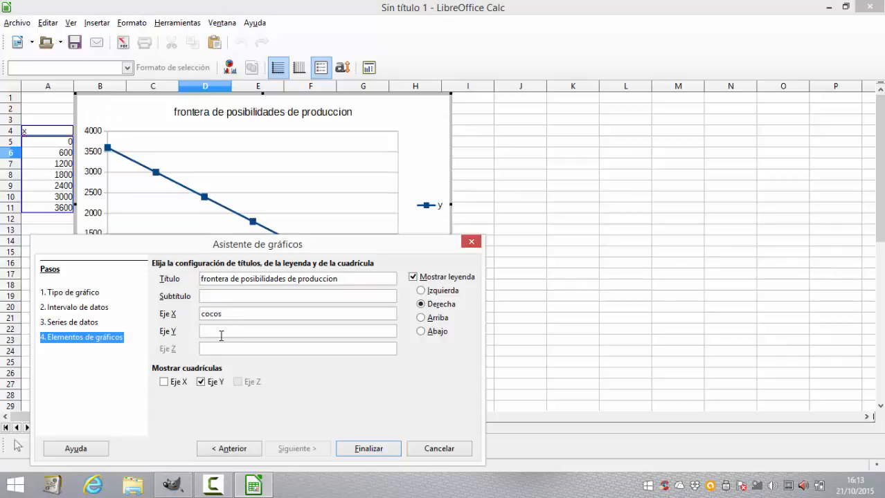
click(220, 333)
text(pece)
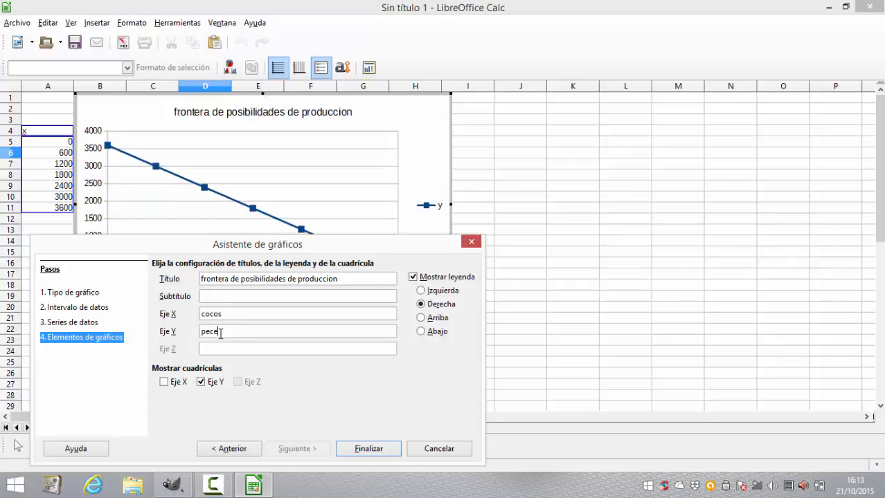
text(s)
click(362, 451)
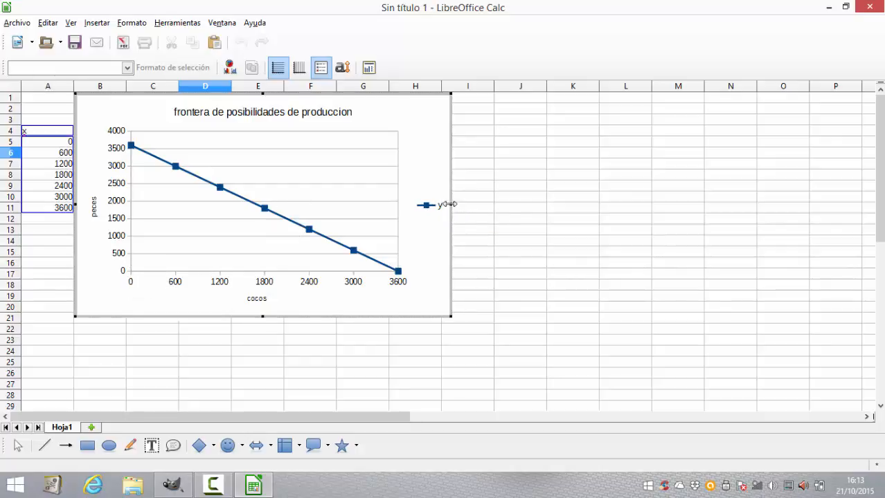
Narrow the chart to about four columns wide and move it beside the table, clear of the x and y columns
drag(450, 207, 294, 225)
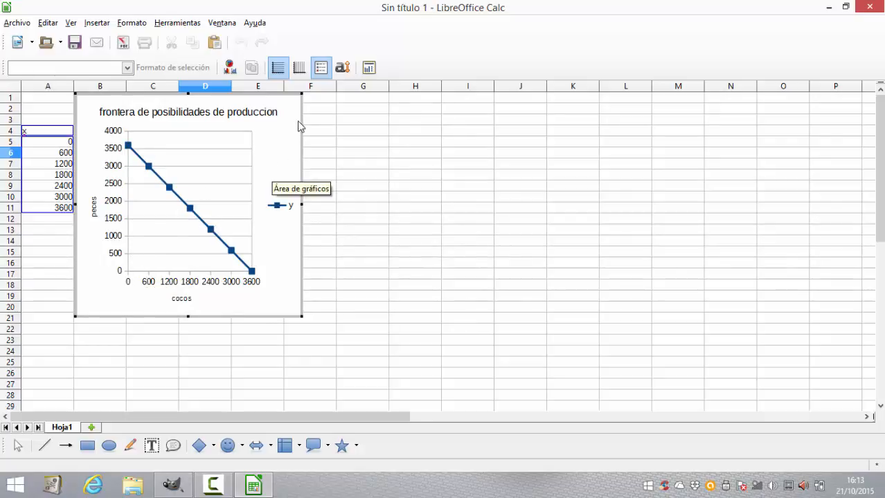
drag(304, 118, 440, 121)
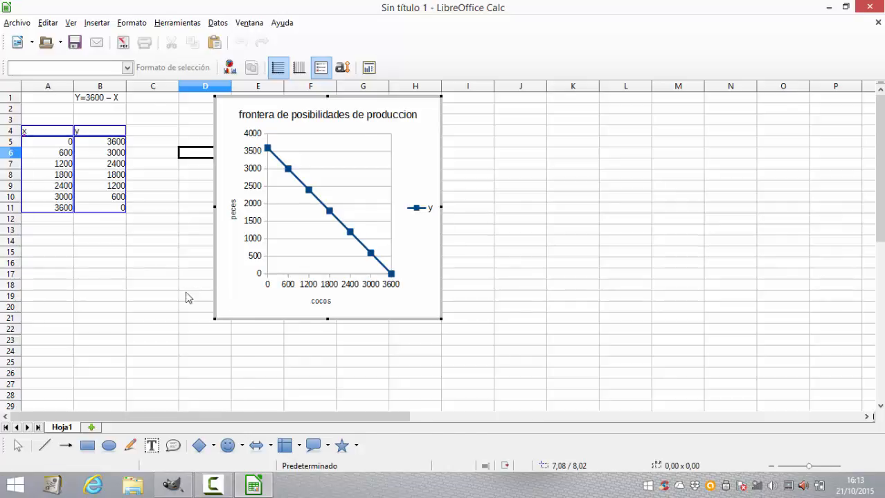
click(186, 291)
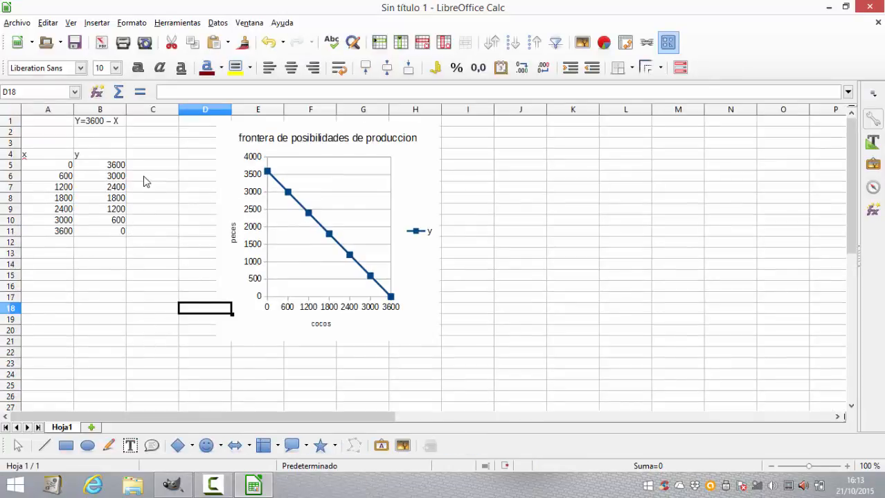
Clear the x and y values in rows 5 to 11 and the x and y headings in row 4
drag(152, 169, 43, 236)
key(BackSpace)
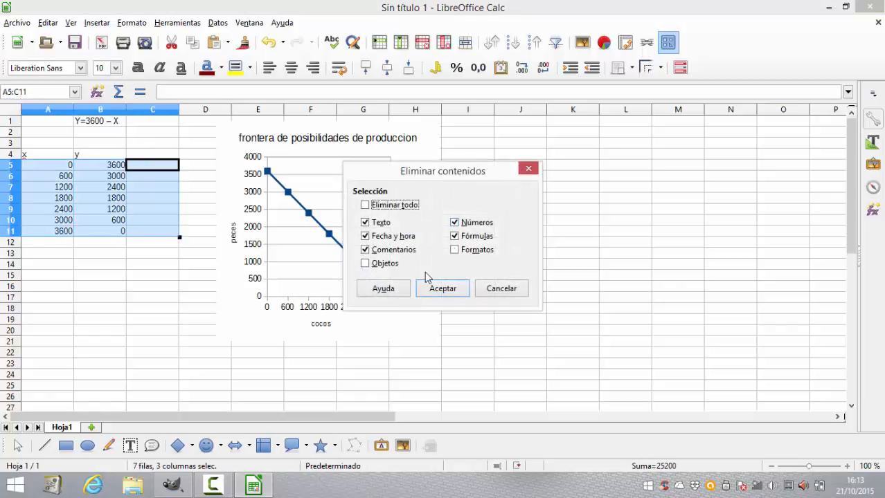
click(434, 289)
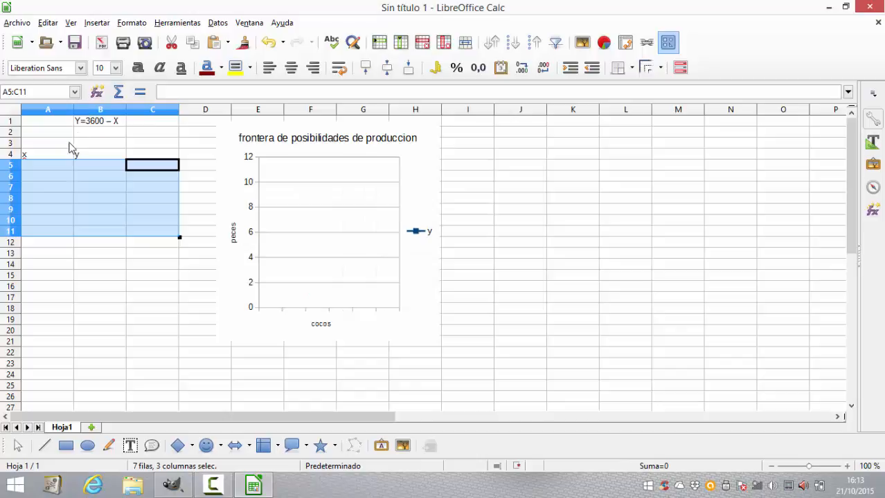
drag(86, 133, 42, 167)
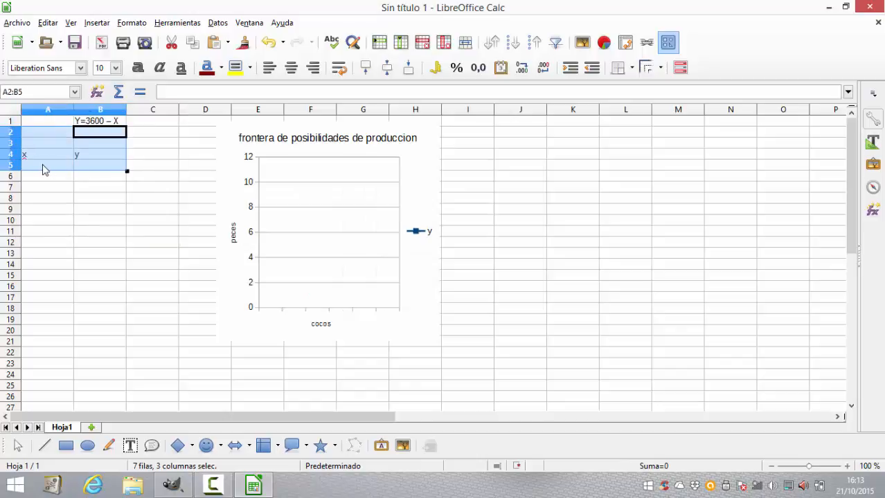
key(Delete)
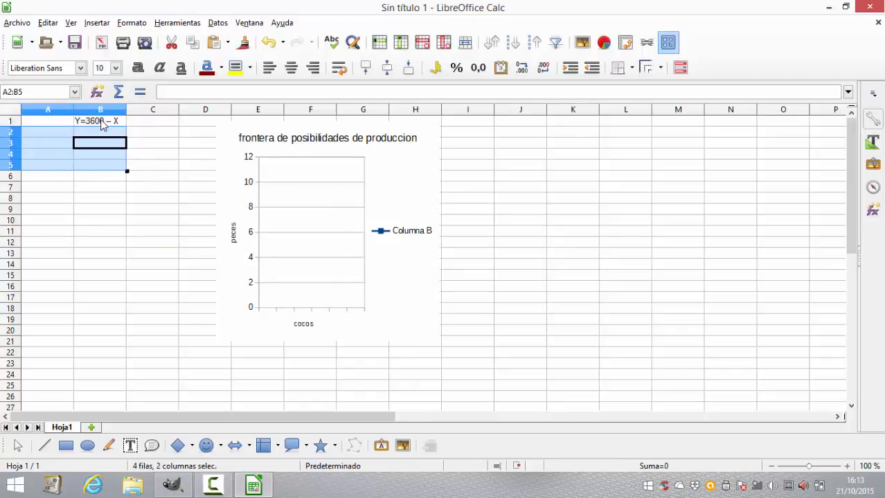
Change the function text in cell B1 to Y=3600 – X²
click(104, 122)
double_click(196, 91)
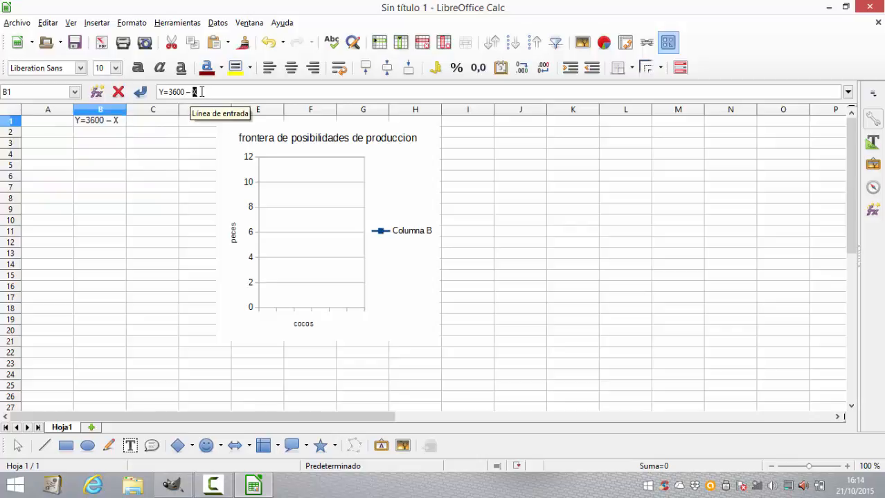
click(202, 91)
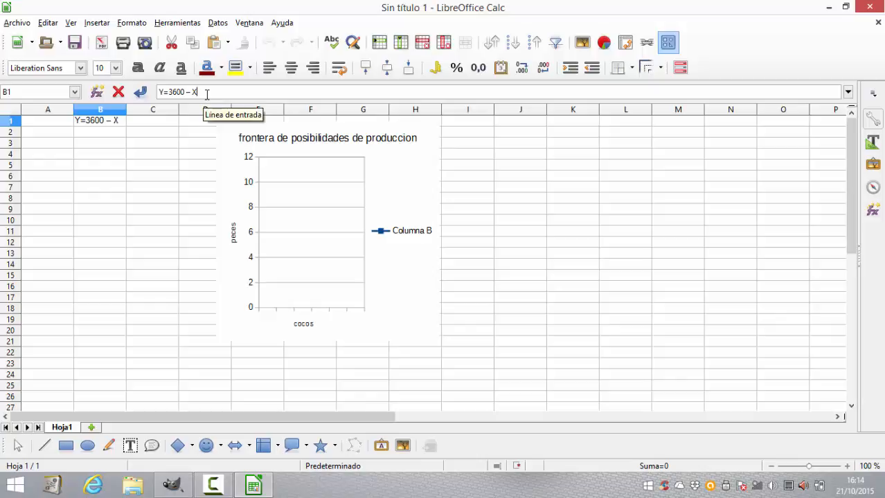
text(^2)
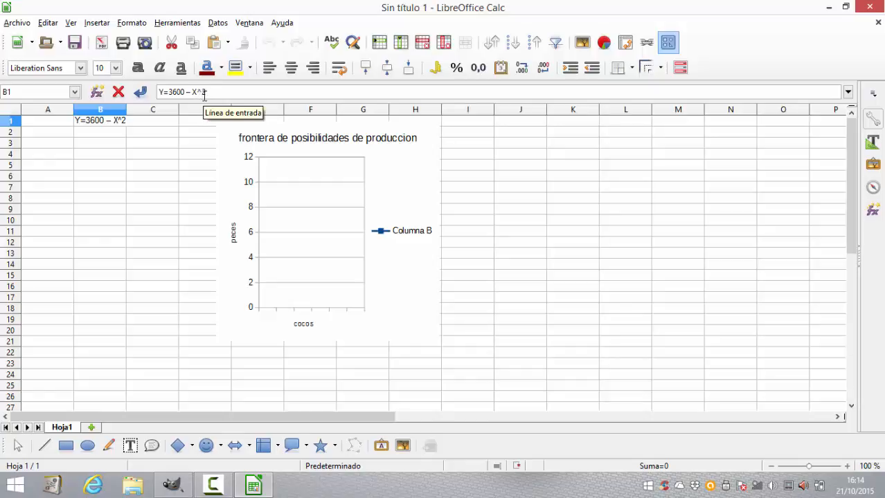
key(Return)
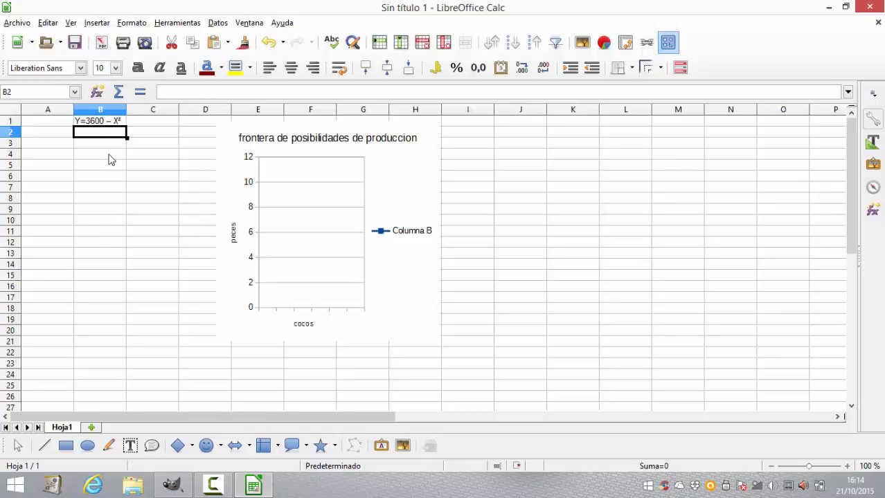
Enter the headings X and Y in cells A4 and B4, and the first x value 0 in cell A5
click(51, 159)
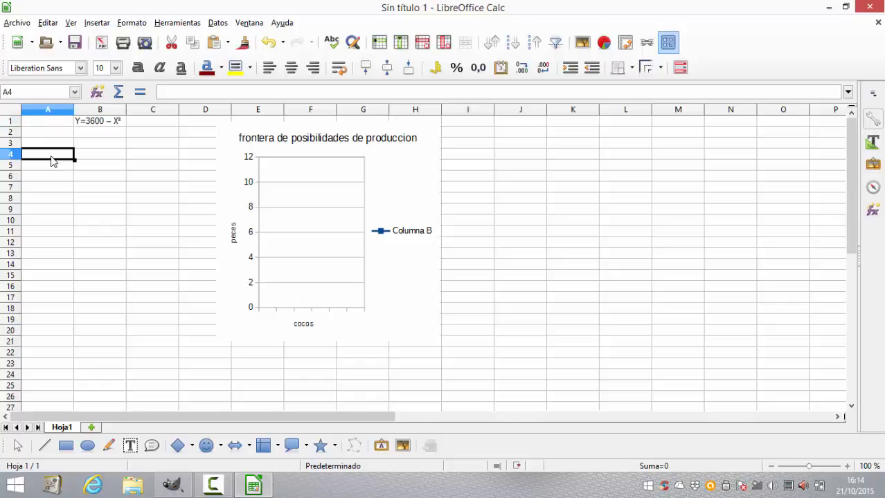
text(X)
click(100, 160)
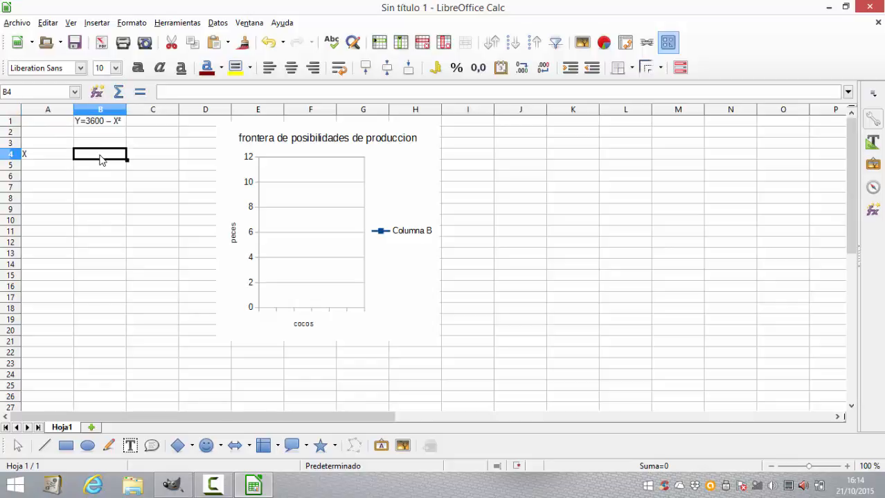
text(Y)
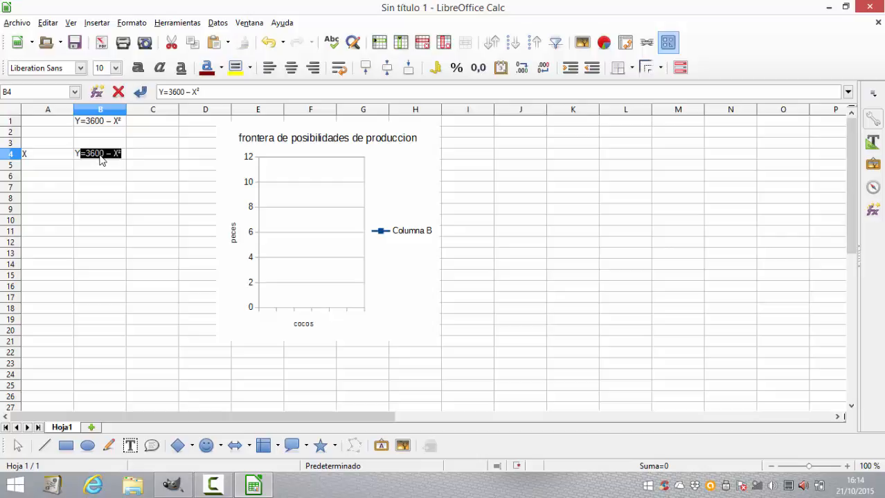
key(Delete)
key(Return)
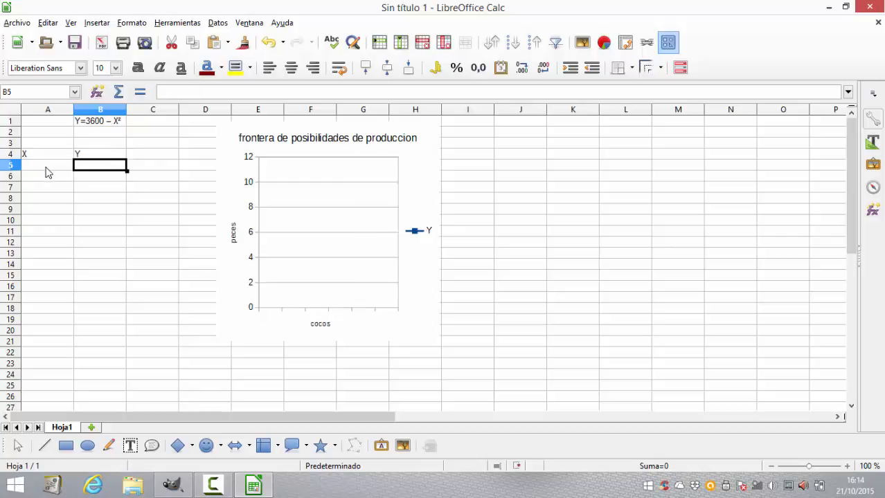
click(47, 171)
text(0)
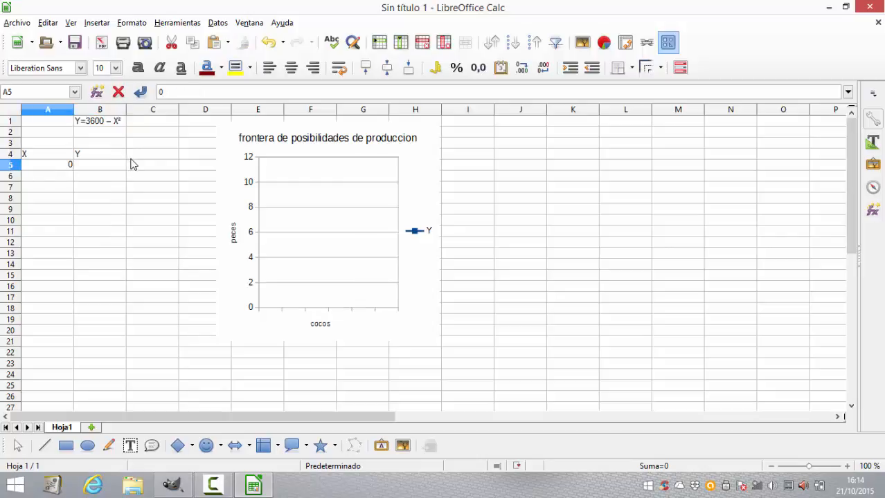
Enter the formula =3600-POTENCIA(A5;2) in cell B5 to calculate the first y value
click(115, 169)
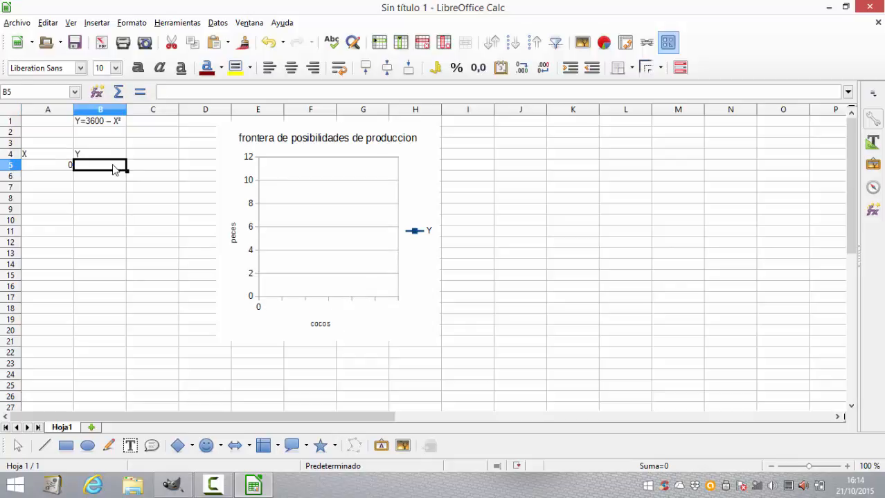
text(=)
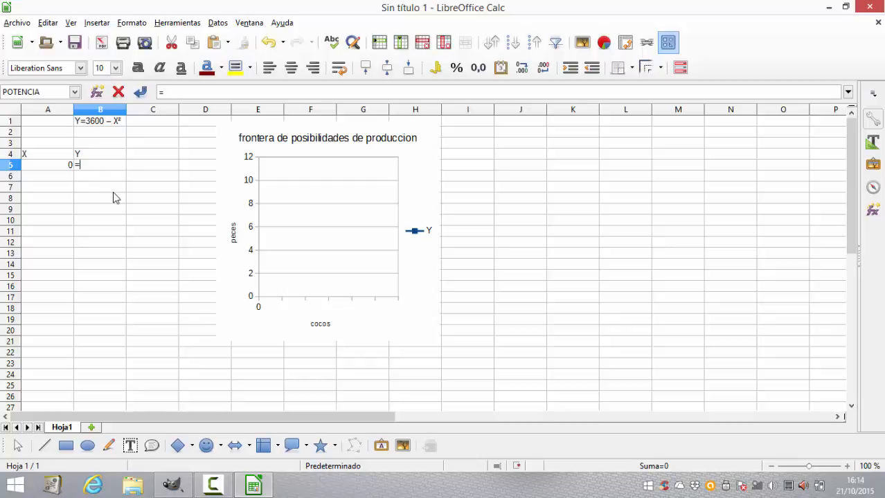
text(3600-)
text(po)
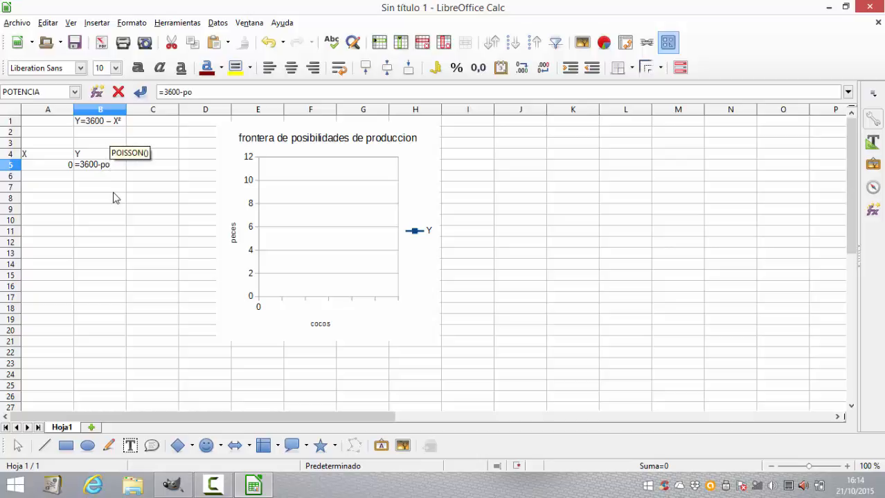
text(tencia)
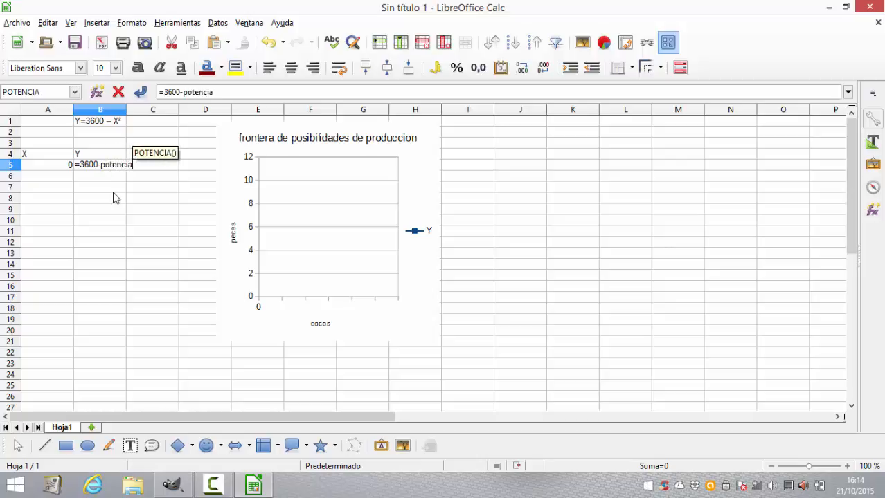
text(()
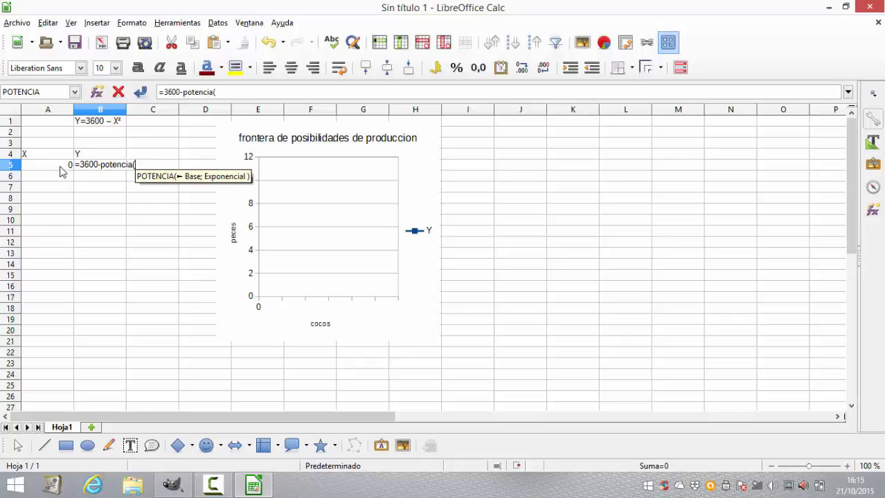
click(61, 171)
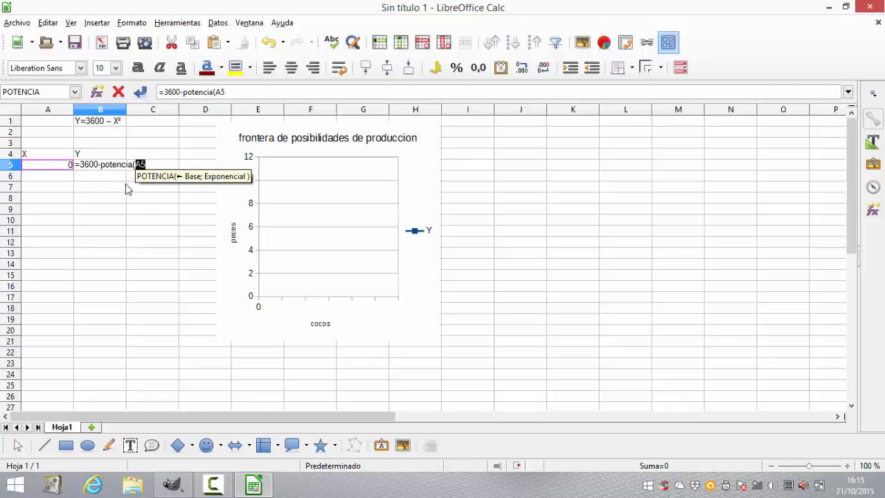
text(;)
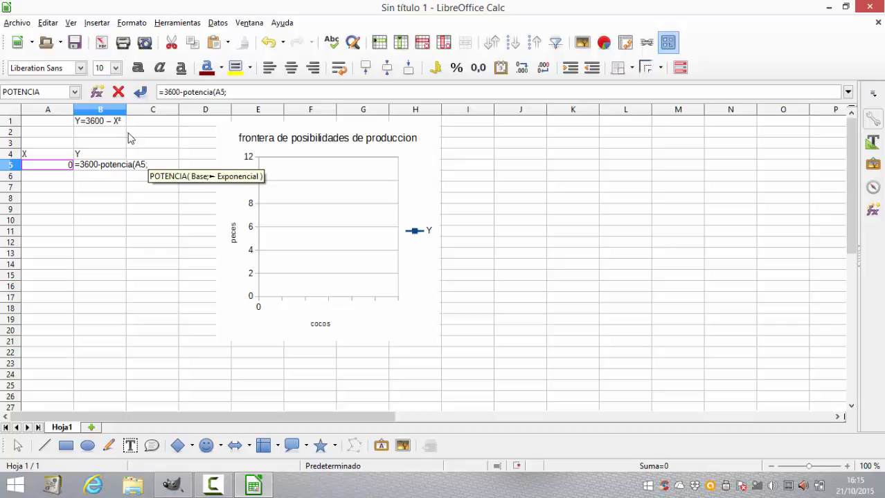
text(2)
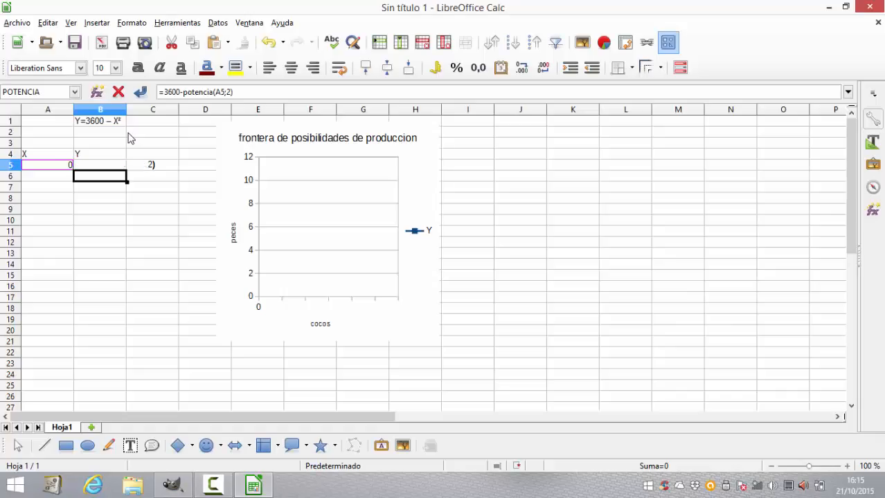
key(Return)
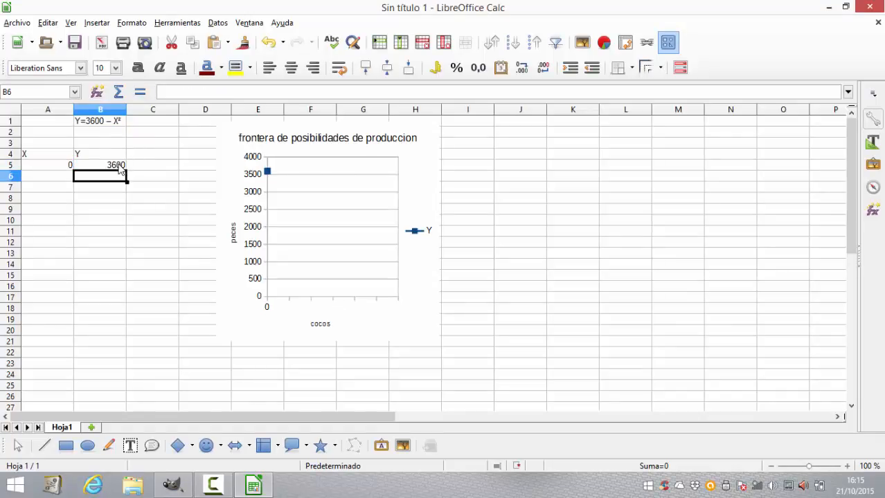
click(118, 166)
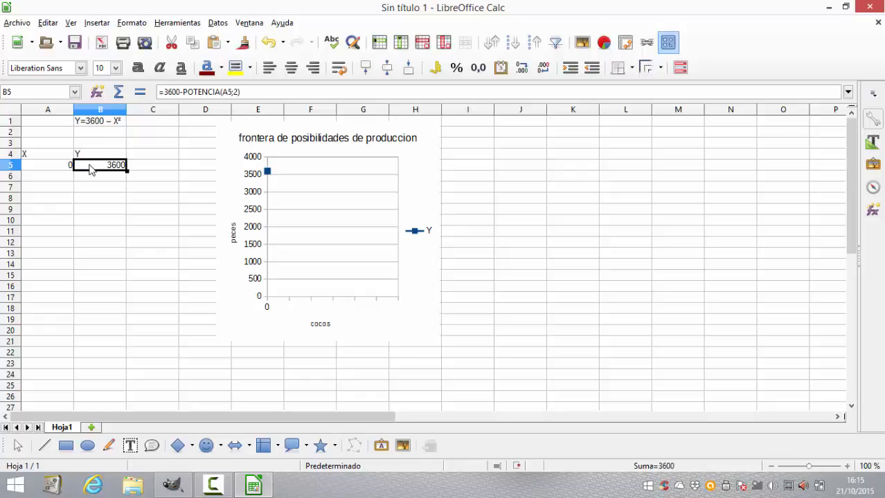
Enter the formula =A5+10 in cell A6 to raise the x value in steps of 10
click(59, 182)
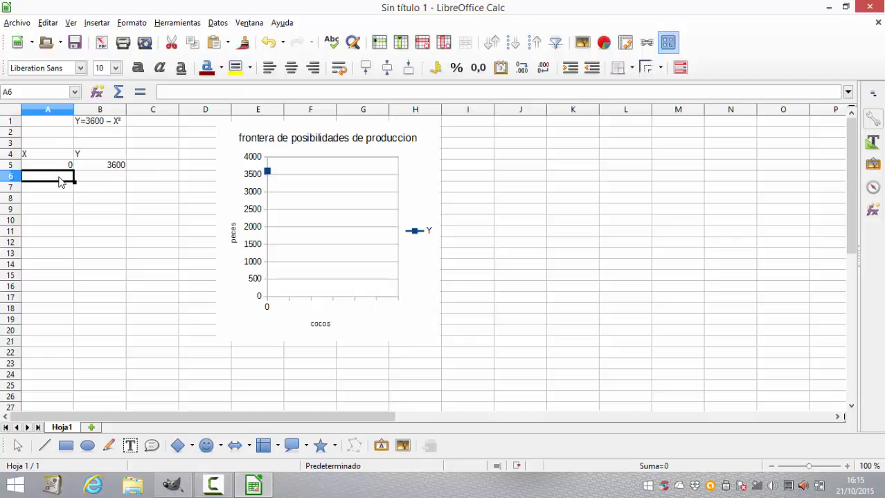
text(=)
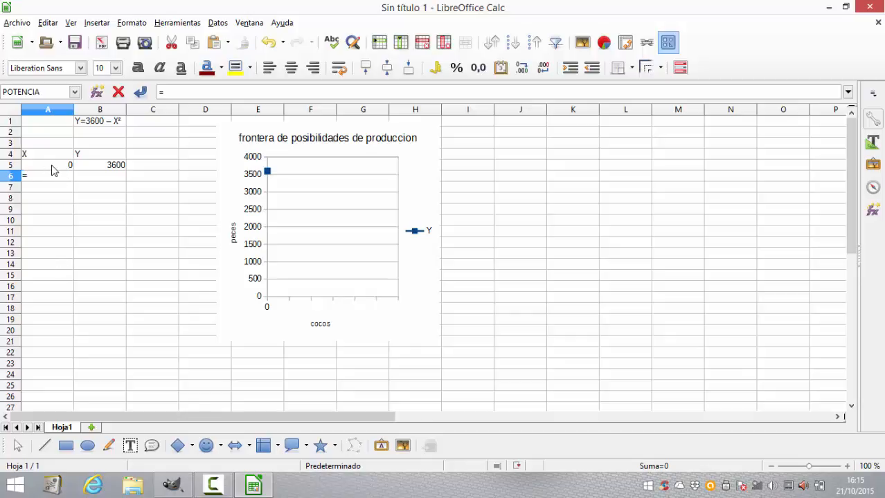
click(55, 171)
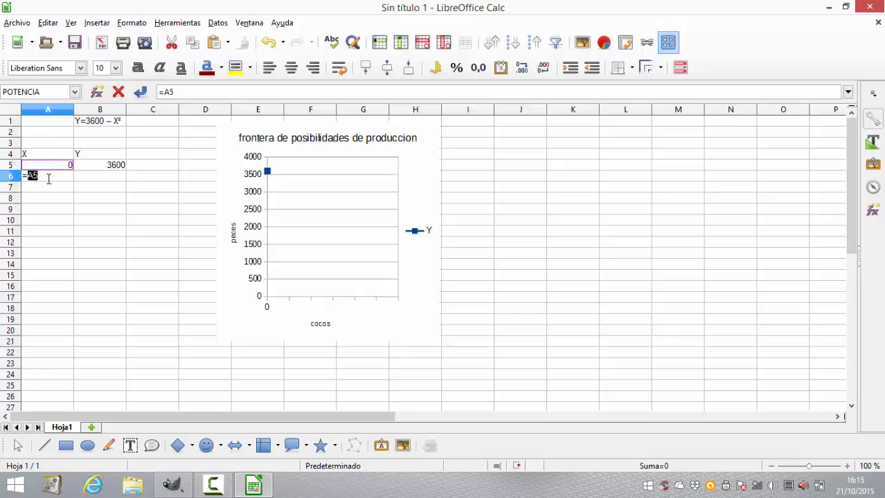
text(+10)
key(Return)
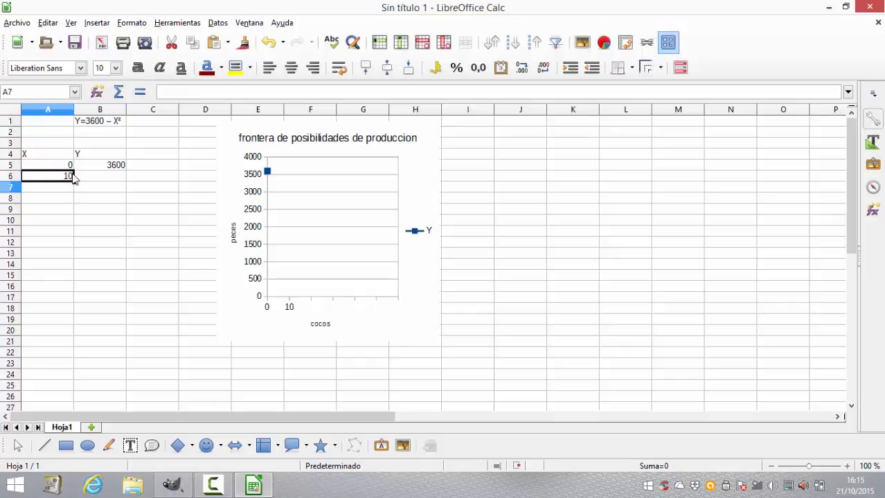
Fill the x formula from A6 down to A11 and the y formula from B5 down to B11
click(69, 177)
drag(74, 196, 74, 237)
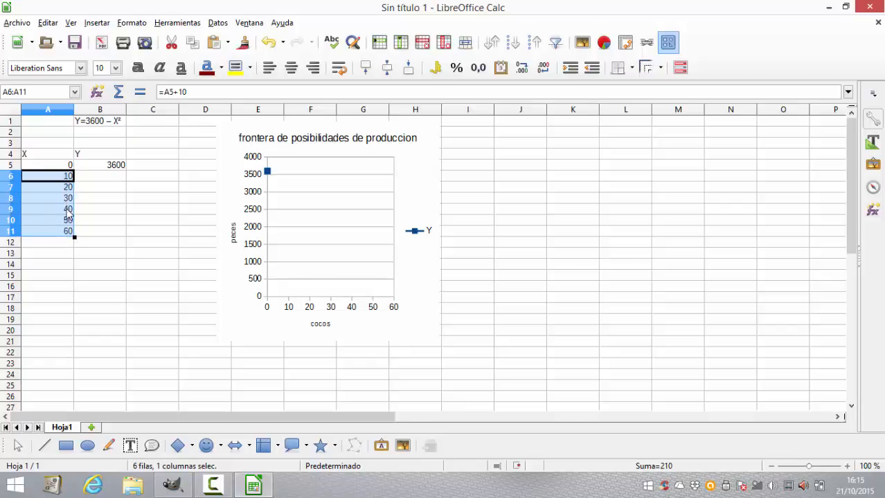
click(71, 245)
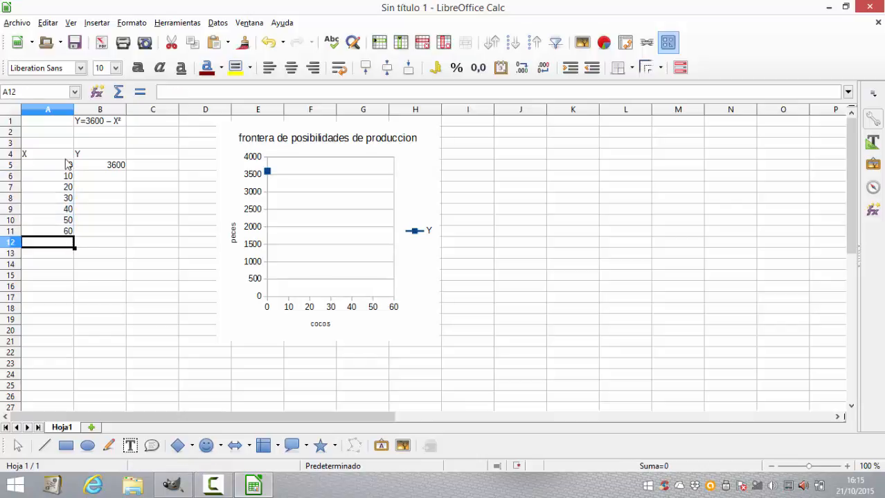
click(110, 167)
drag(126, 170, 122, 241)
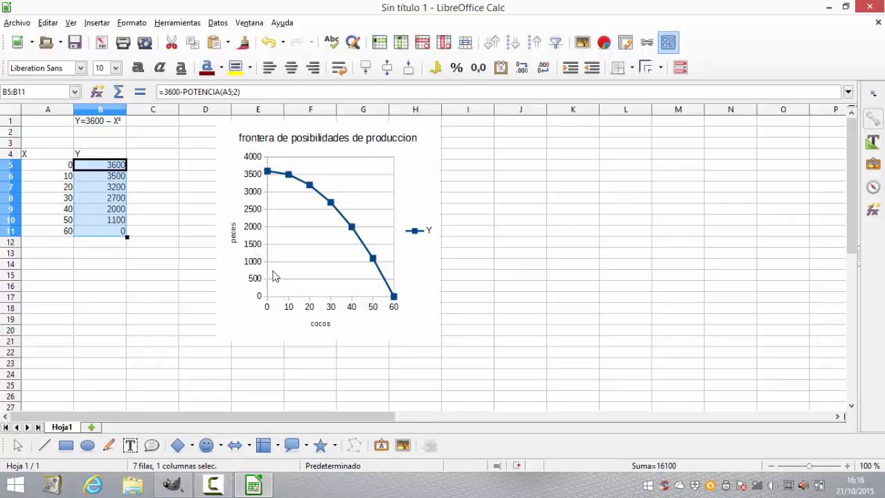
Delete the existing chart and insert a new one with an empty cell beside the table selected
click(288, 231)
key(Delete)
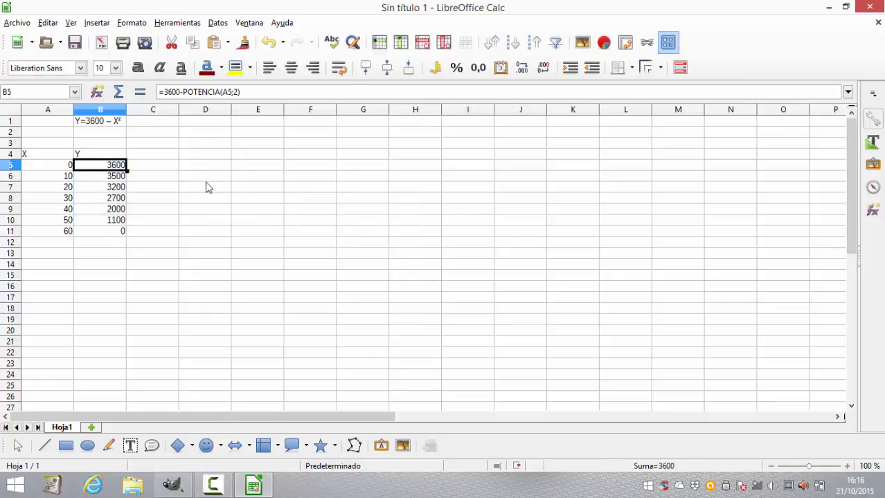
click(200, 177)
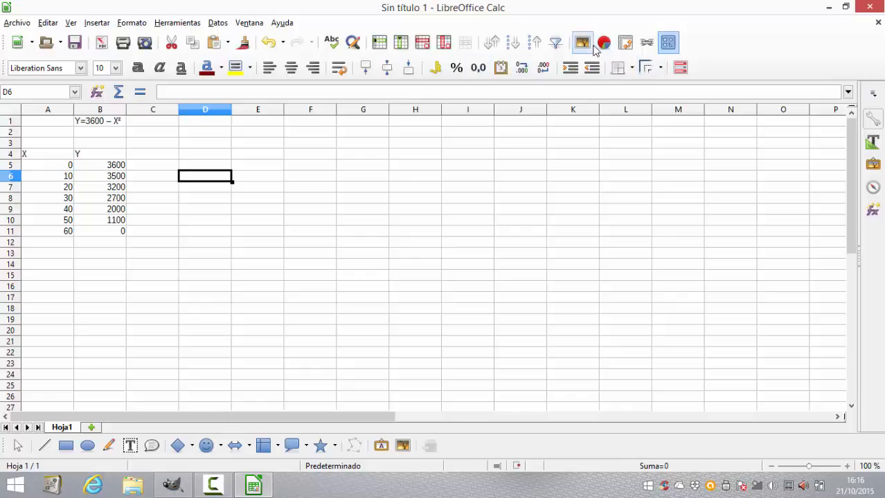
click(102, 26)
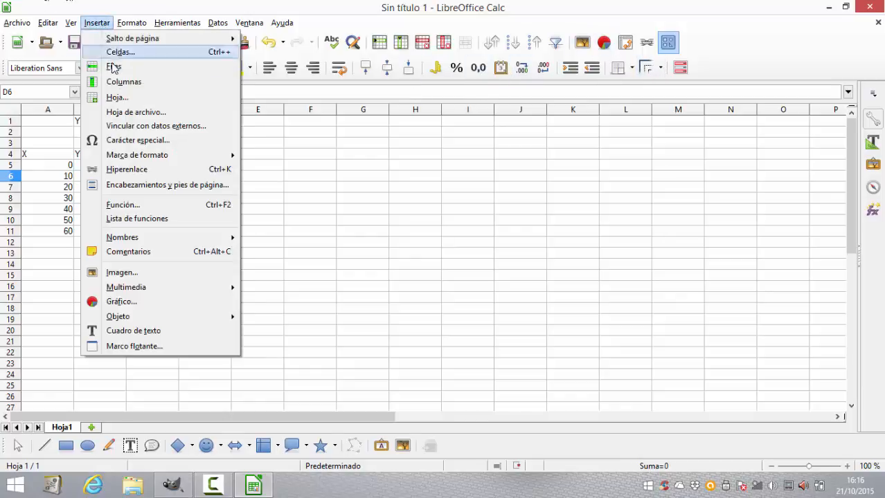
click(143, 300)
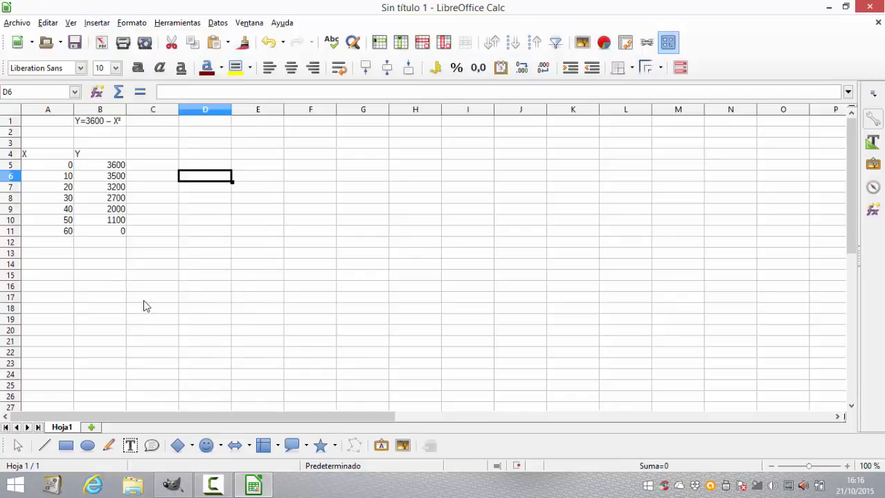
Set the new chart's type to Línea with the Puntos y líneas variant and the Suavizado line type
click(189, 323)
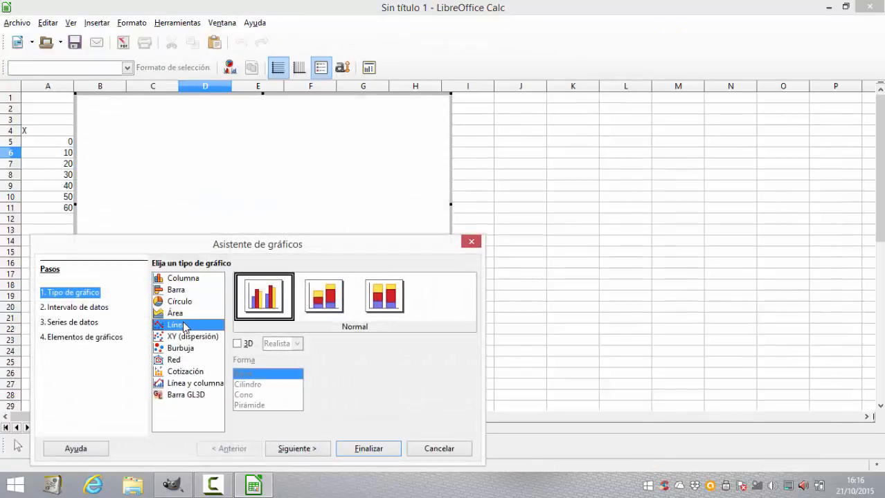
click(325, 295)
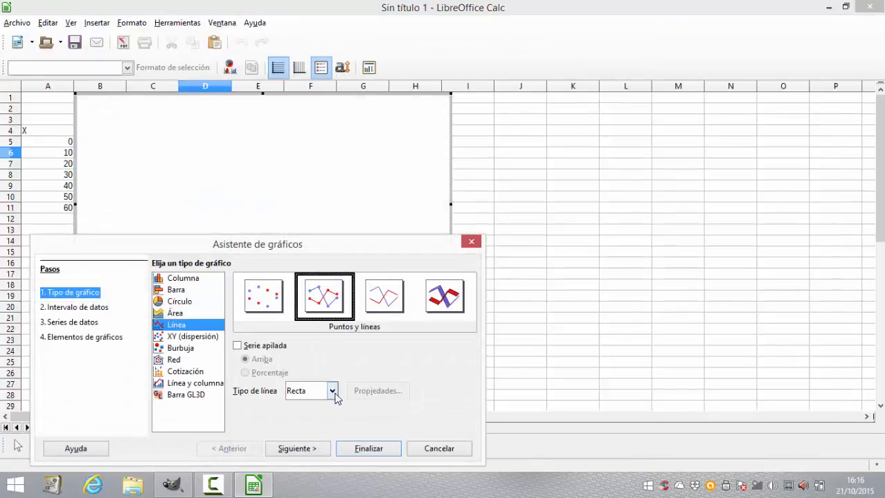
click(333, 392)
click(330, 414)
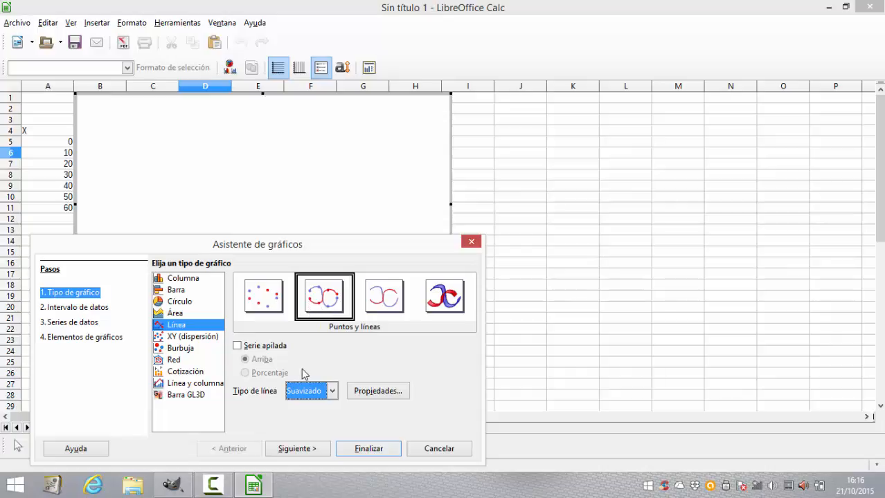
click(299, 449)
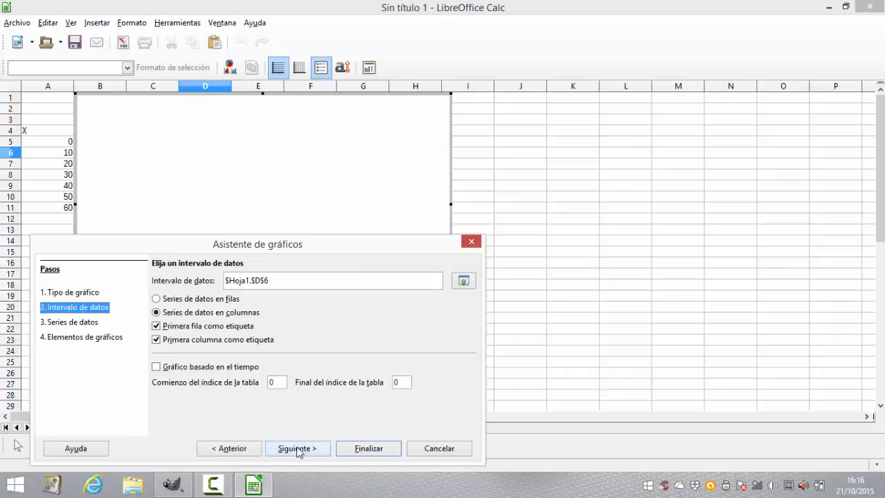
Set the chart's data range to $Hoja1.$A$4:$B$11 and continue to the data series settings
click(463, 281)
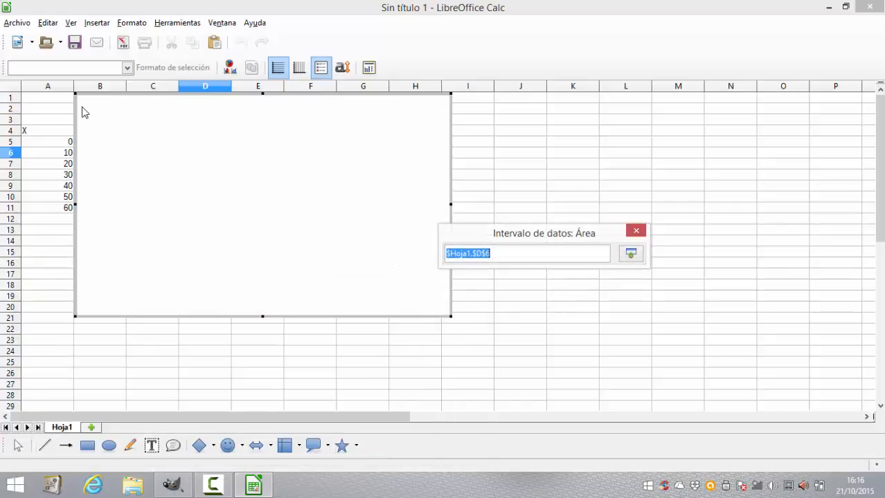
click(55, 134)
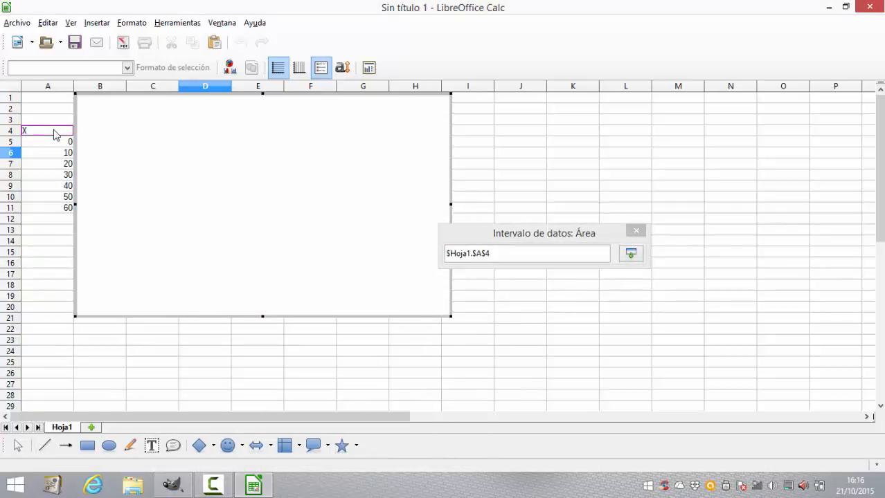
drag(51, 132, 82, 214)
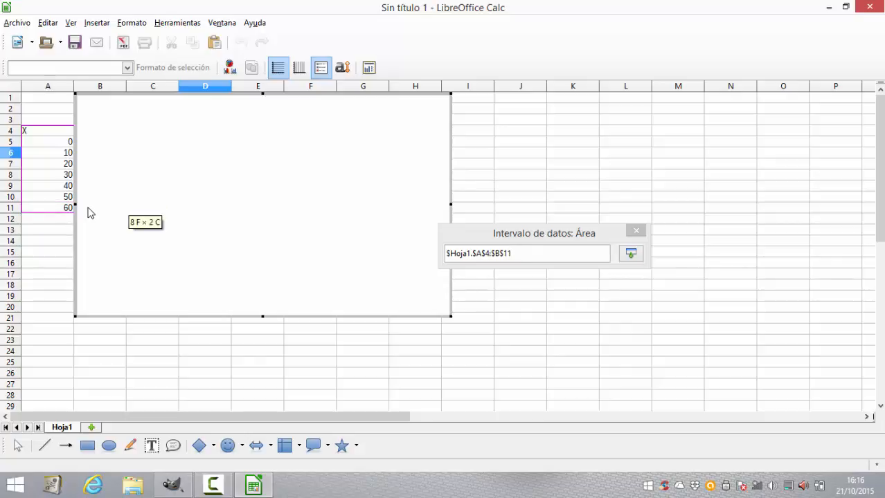
drag(95, 212, 97, 209)
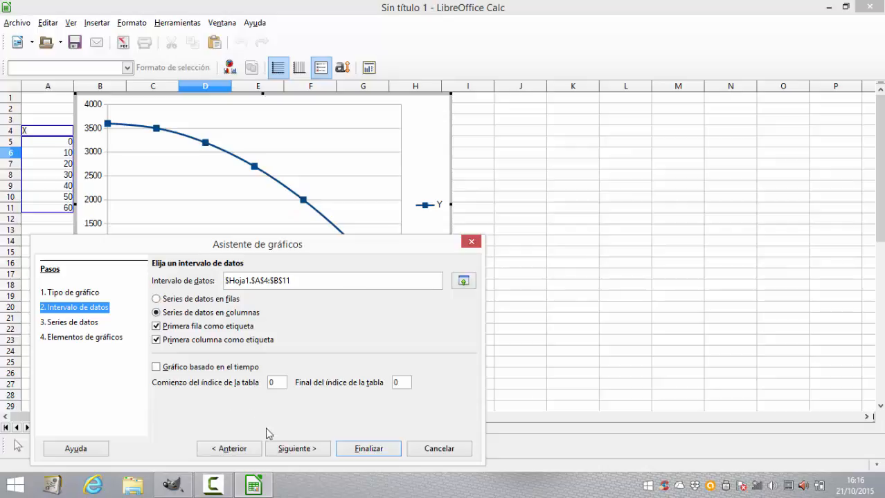
click(284, 449)
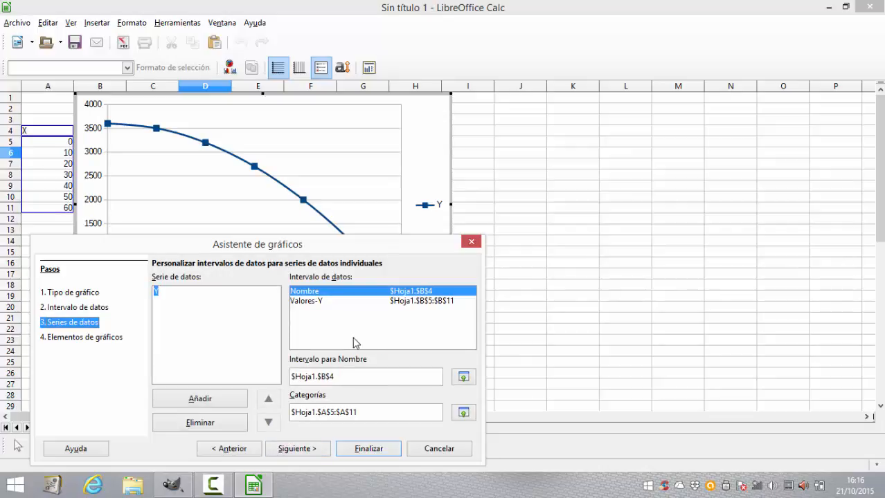
Title the chart FPP, label the X axis cocos and the Y axis peces, and finish creating the chart
click(305, 448)
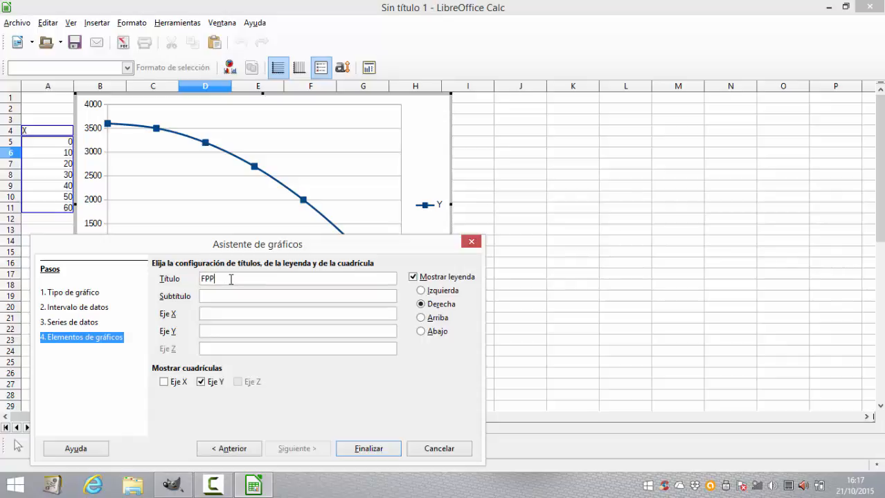
click(219, 330)
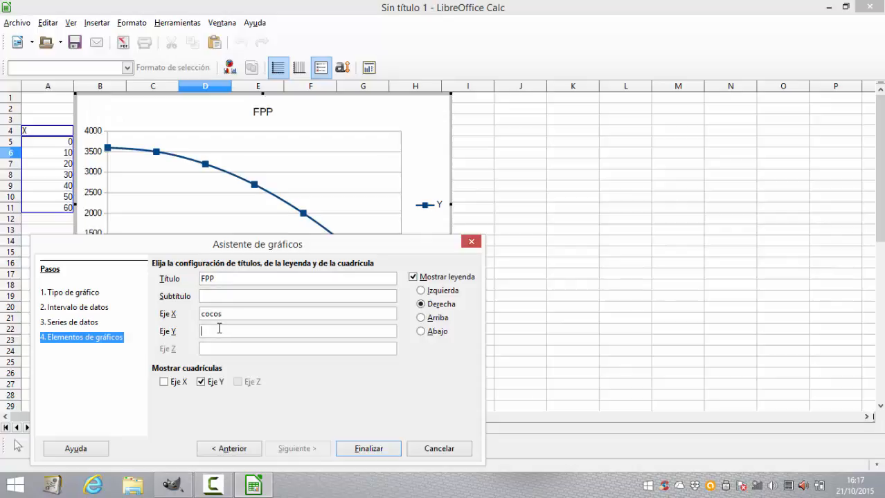
text(peces)
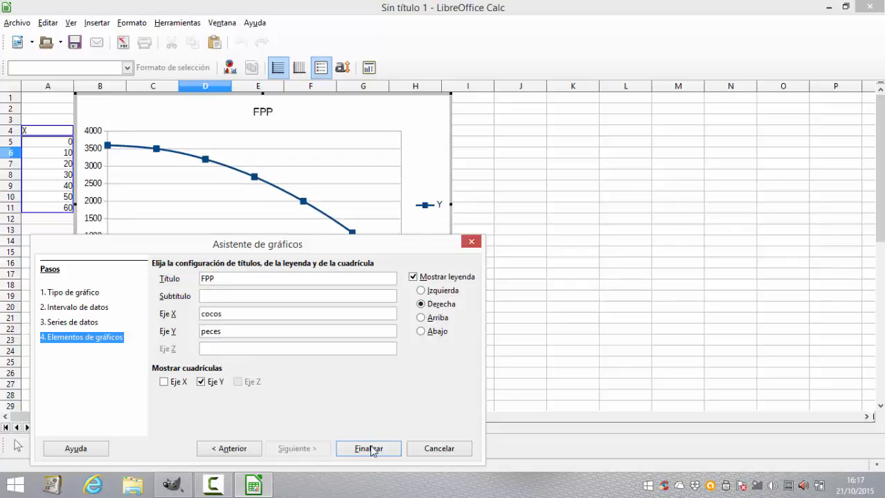
click(369, 448)
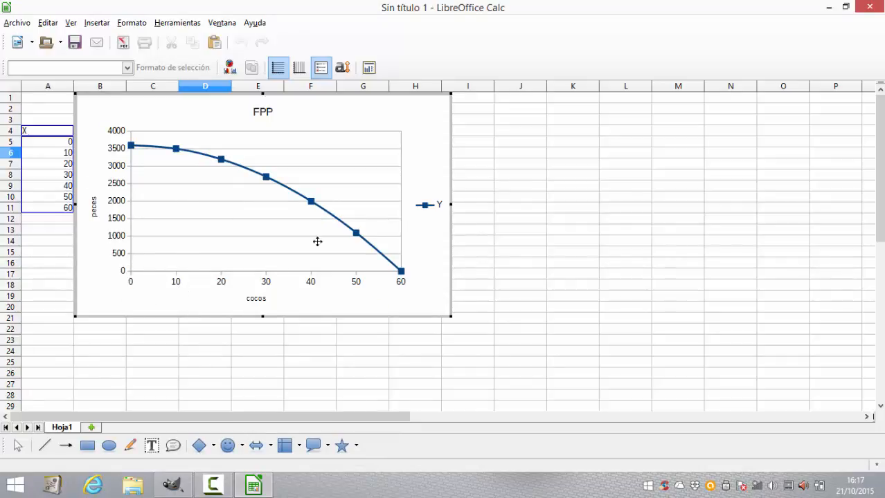
Narrow the chart to about 9.2 cm wide and move it off the data table to columns E to I
drag(450, 204, 336, 204)
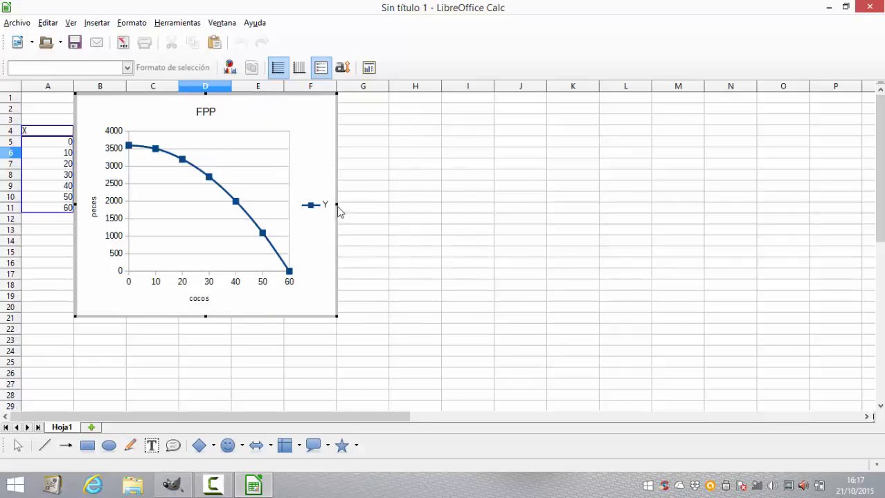
drag(338, 205, 293, 204)
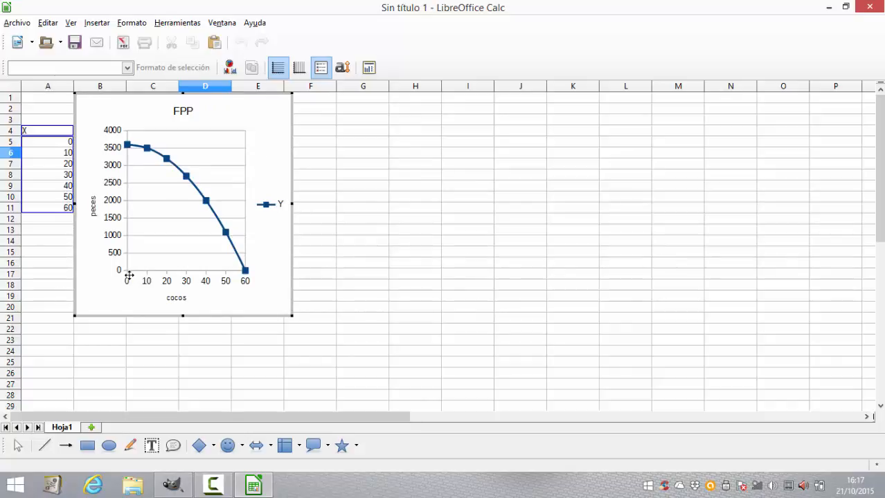
double_click(219, 104)
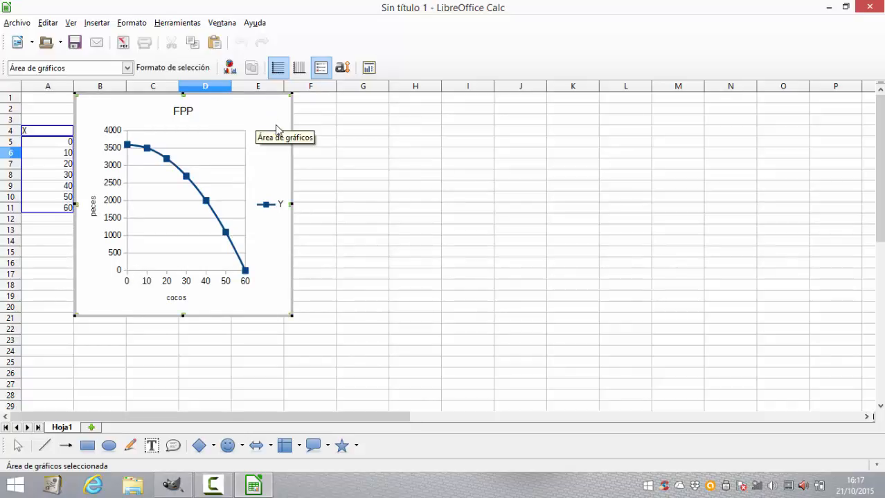
click(309, 112)
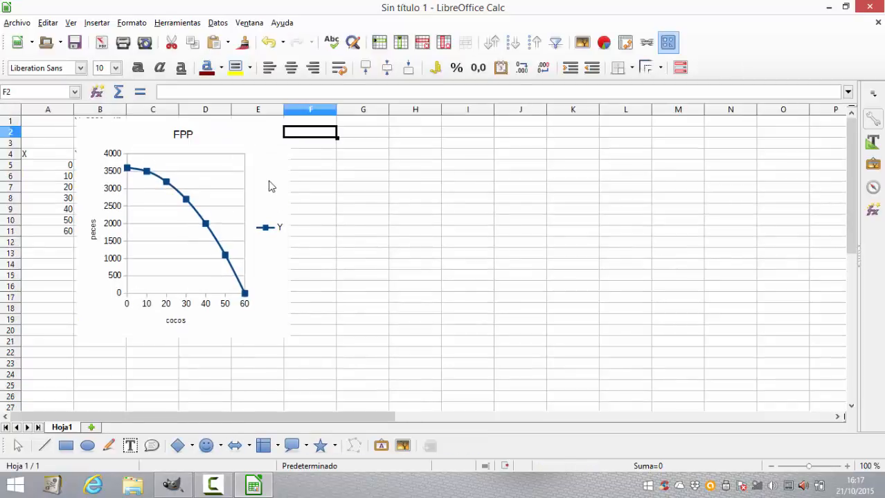
drag(271, 178, 461, 176)
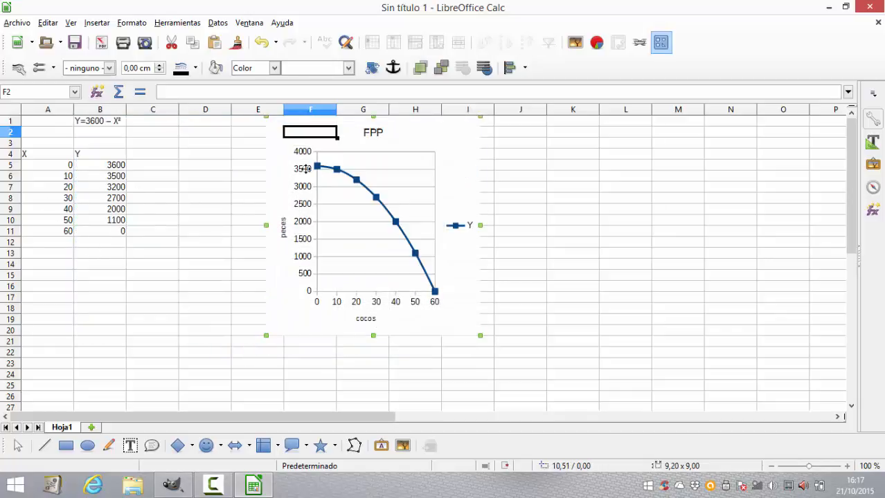
click(215, 488)
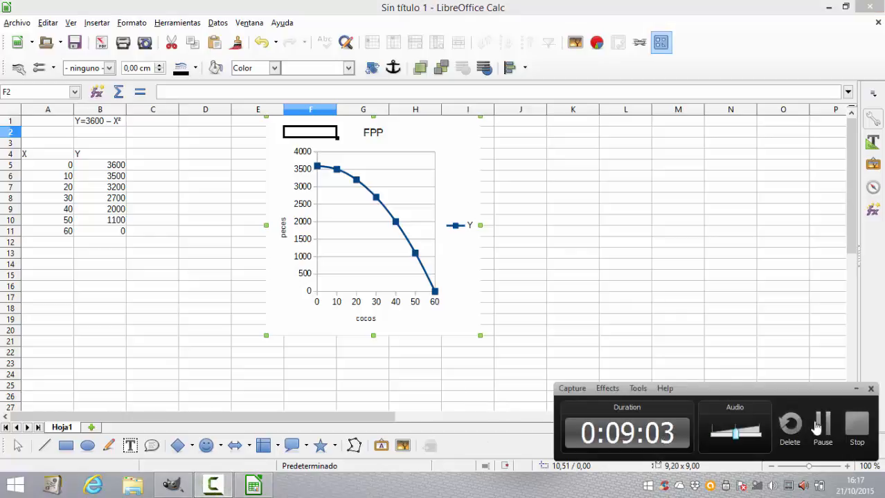